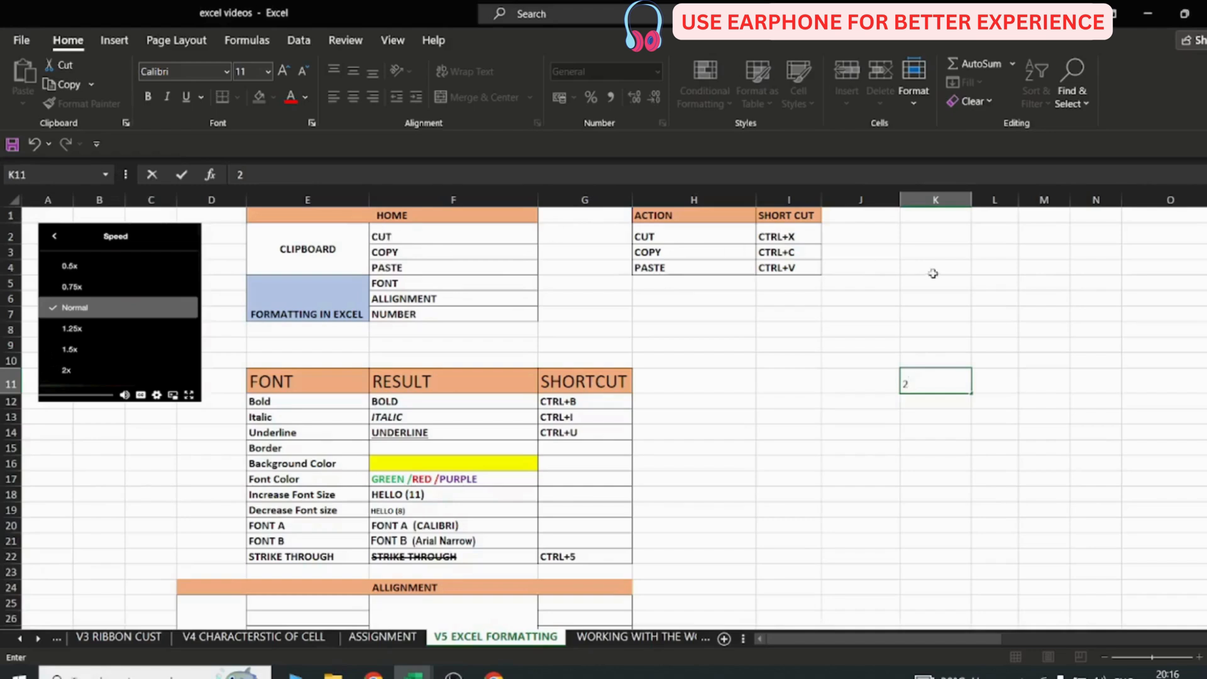
Enter the text BSSS LEARNING in cell K3
click(926, 251)
text(BDD)
key(BackSpace)
key(BackSpace)
text(SSS LEARNING)
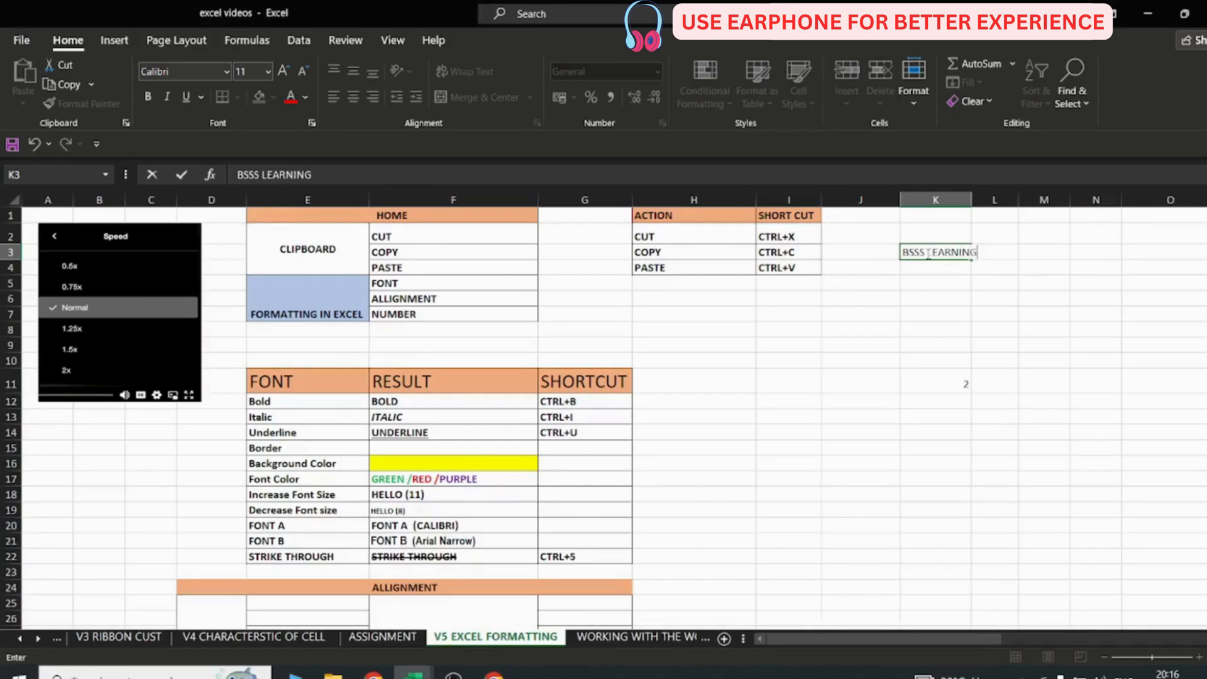
key(Return)
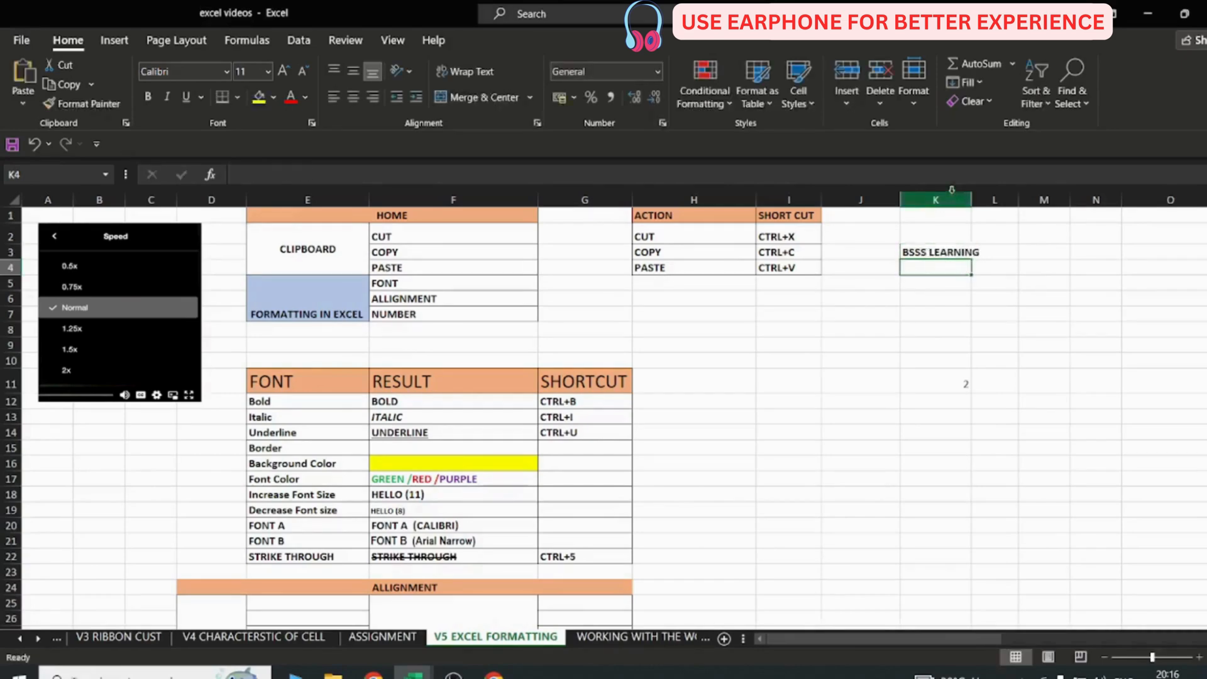
Cut the BSSS LEARNING text from cell K3 and paste it into K11, replacing that cell's content
click(939, 250)
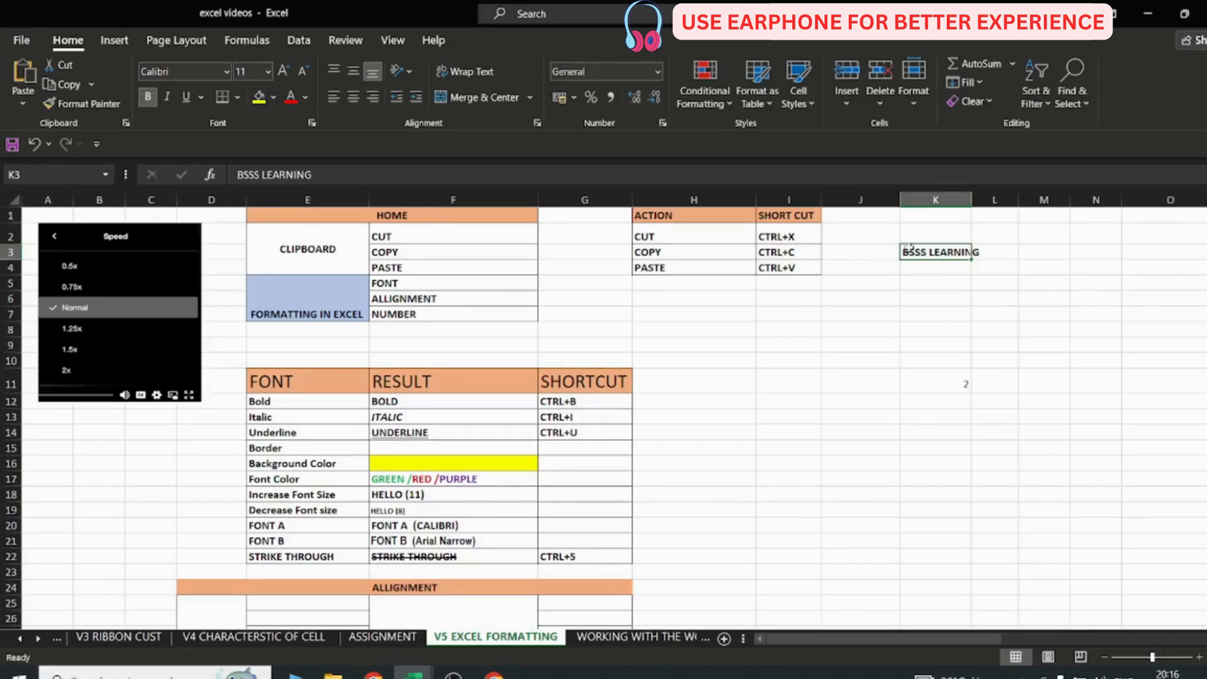
click(926, 269)
click(918, 253)
click(62, 65)
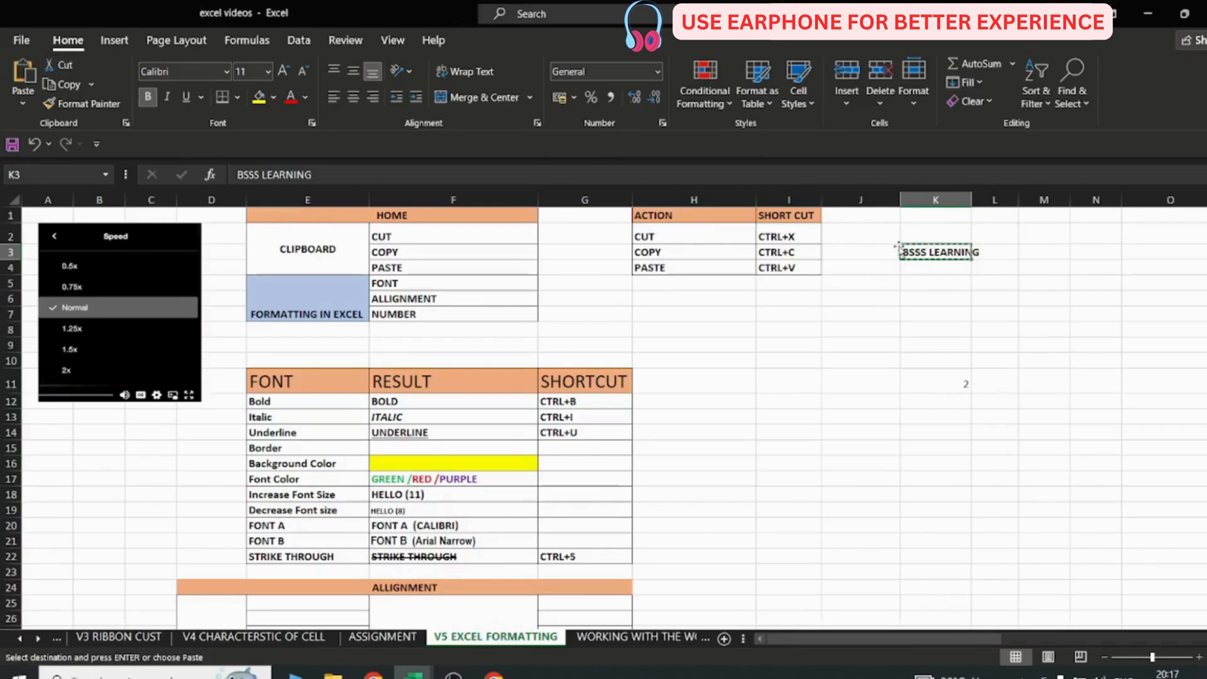
click(936, 379)
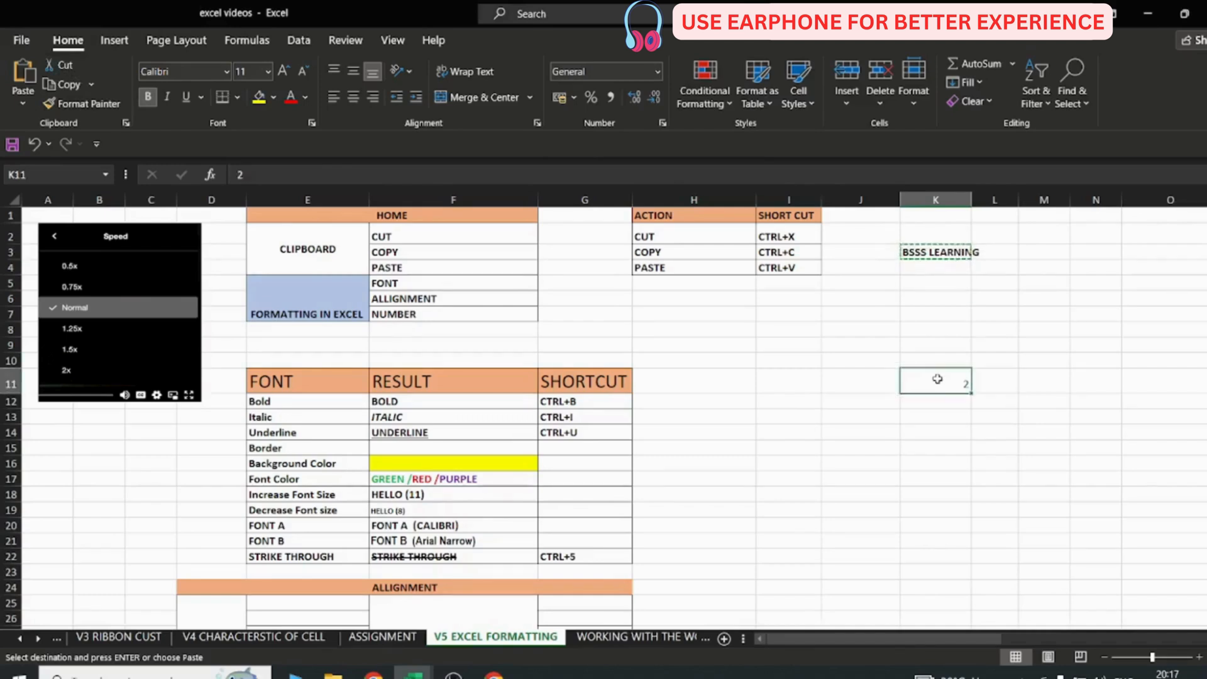
click(25, 71)
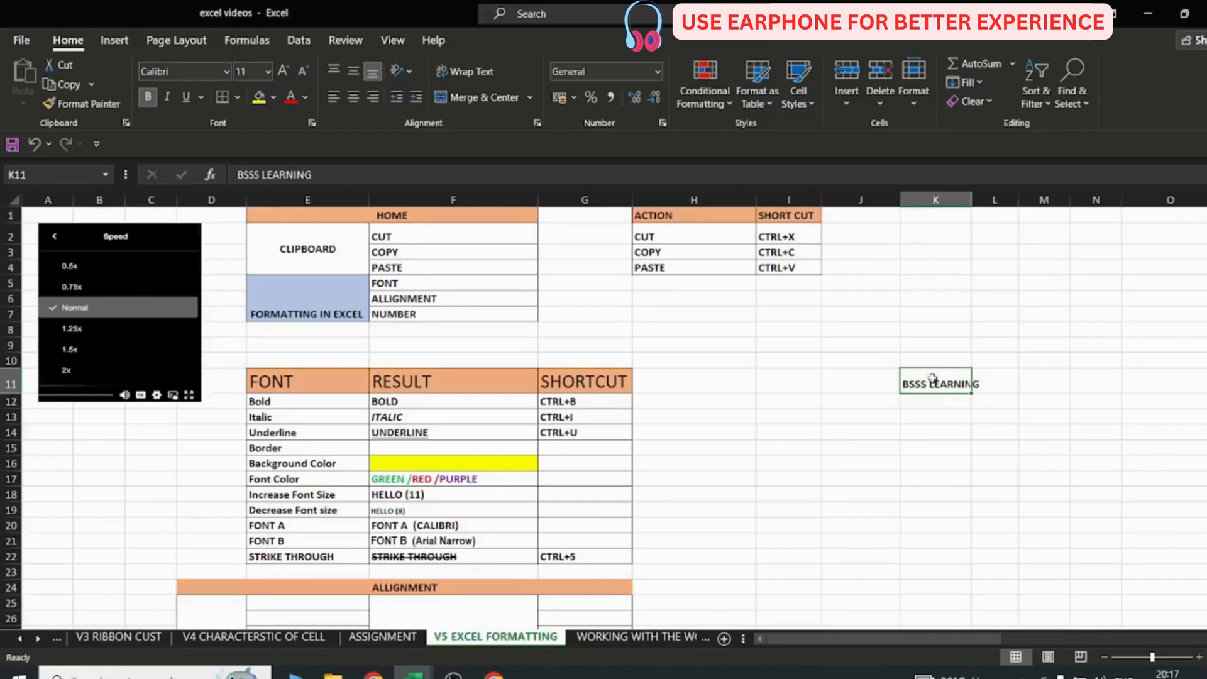
Move the BSSS LEARNING text from K11 back to K3 and autofit the width of column K
click(395, 236)
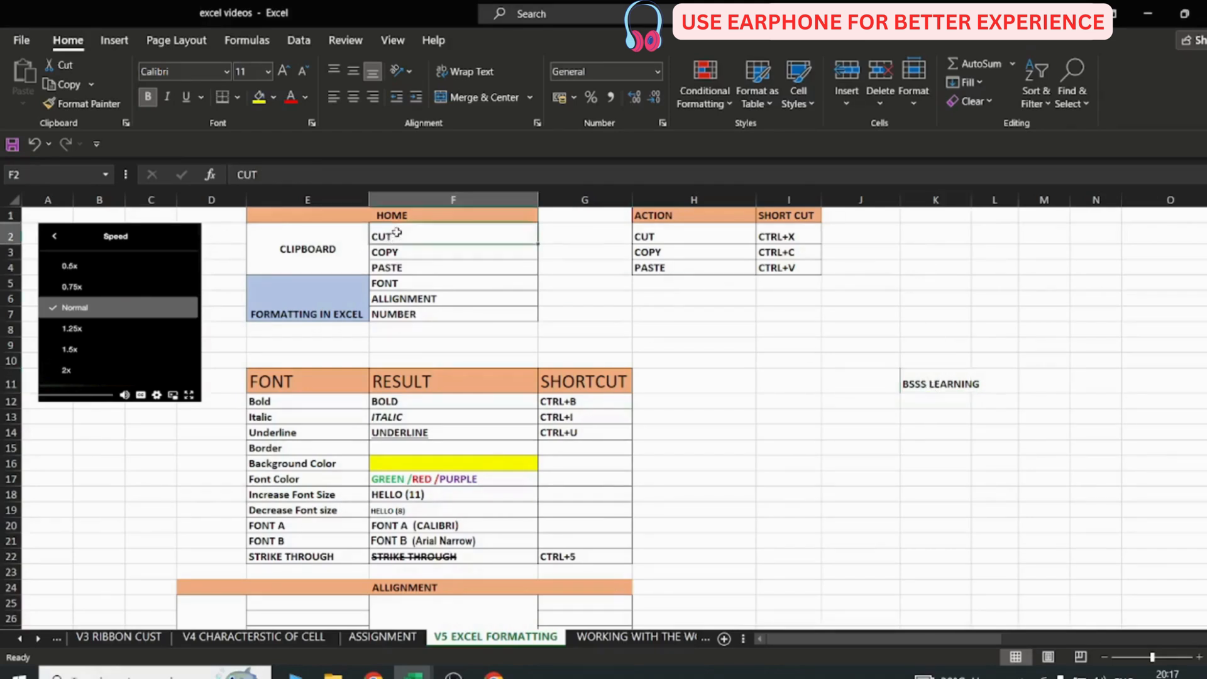
click(405, 268)
click(905, 384)
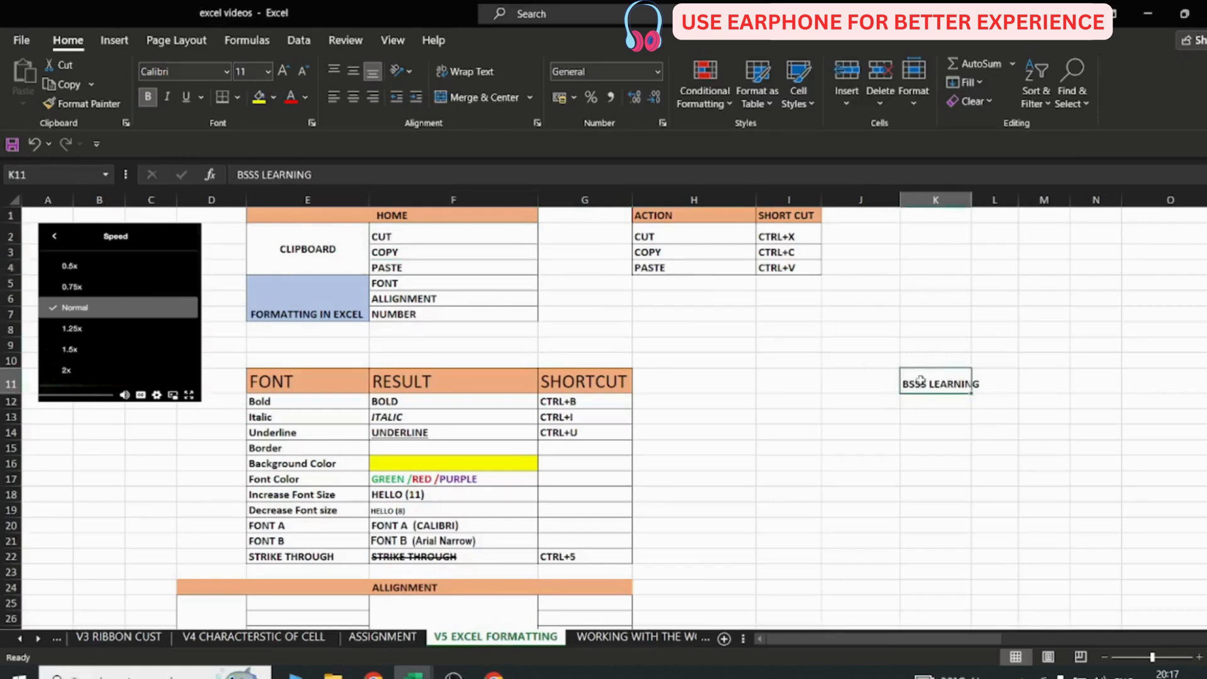
key(ctrl+x)
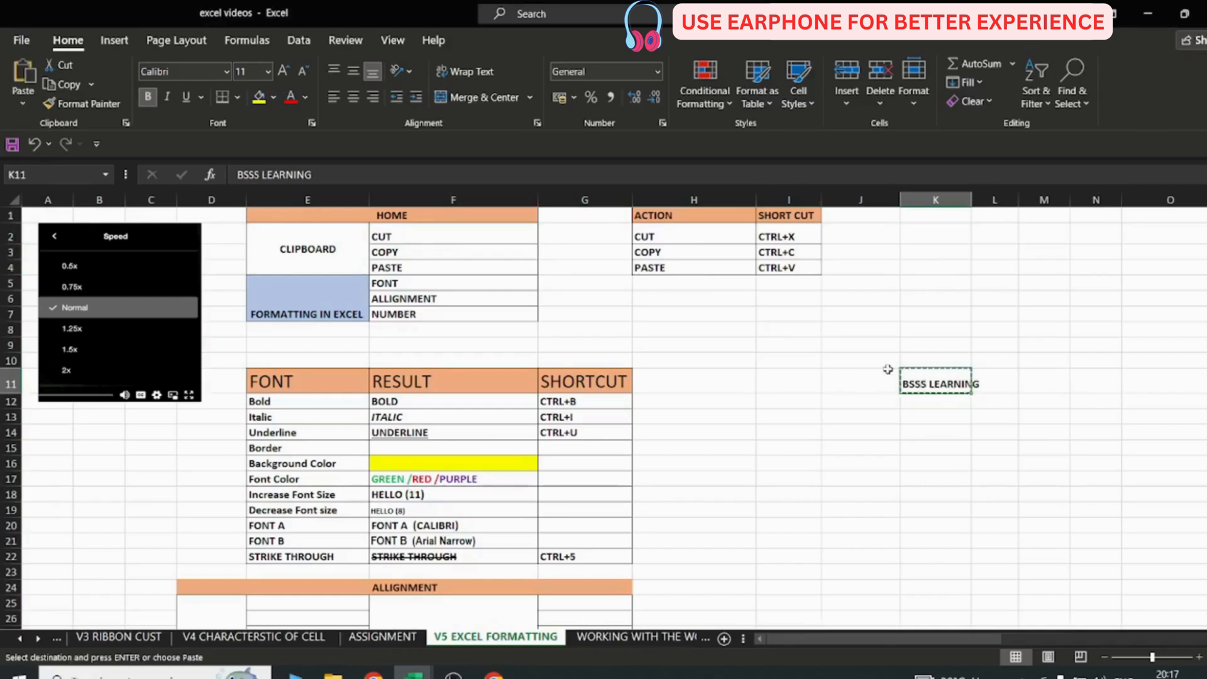
click(911, 253)
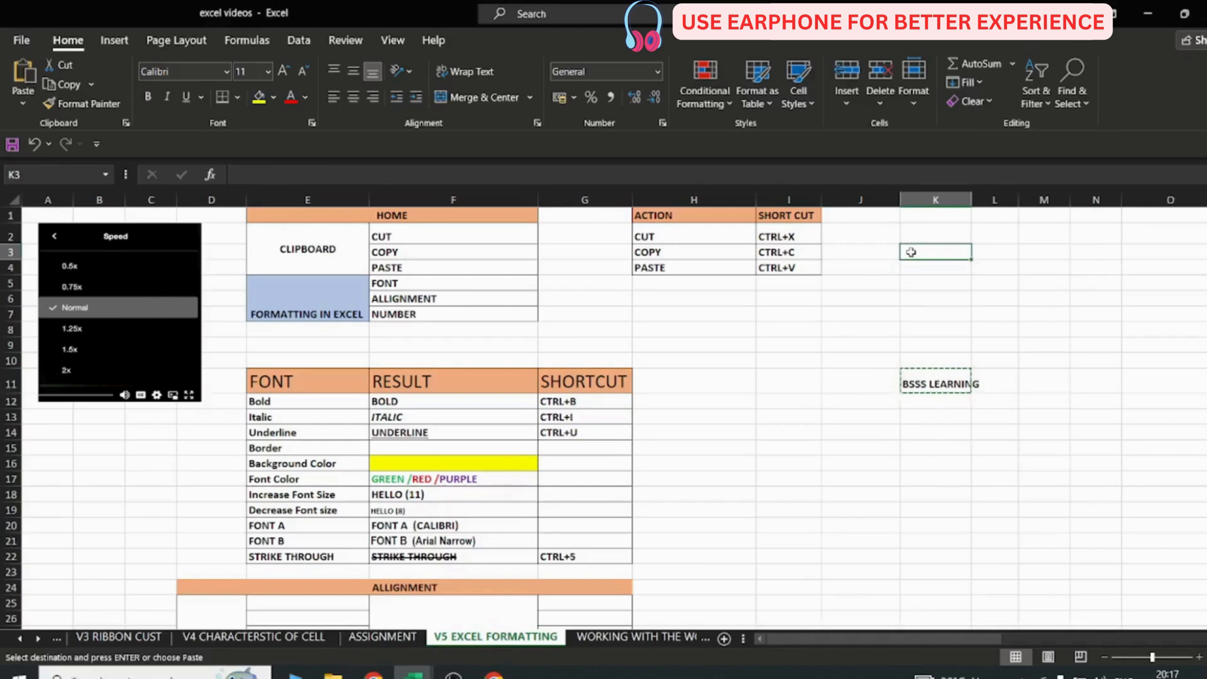
key(Return)
click(946, 282)
double_click(972, 200)
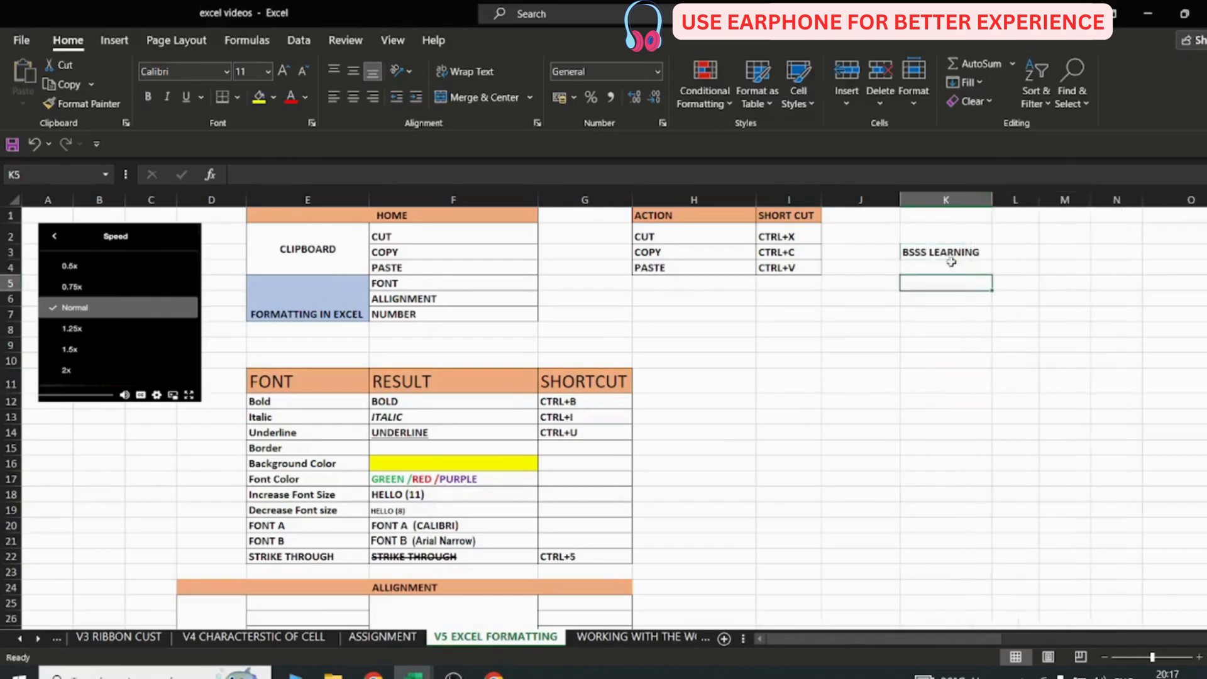
Copy the BSSS LEARNING text from cell K3 and paste it into K11, keeping the original
click(934, 252)
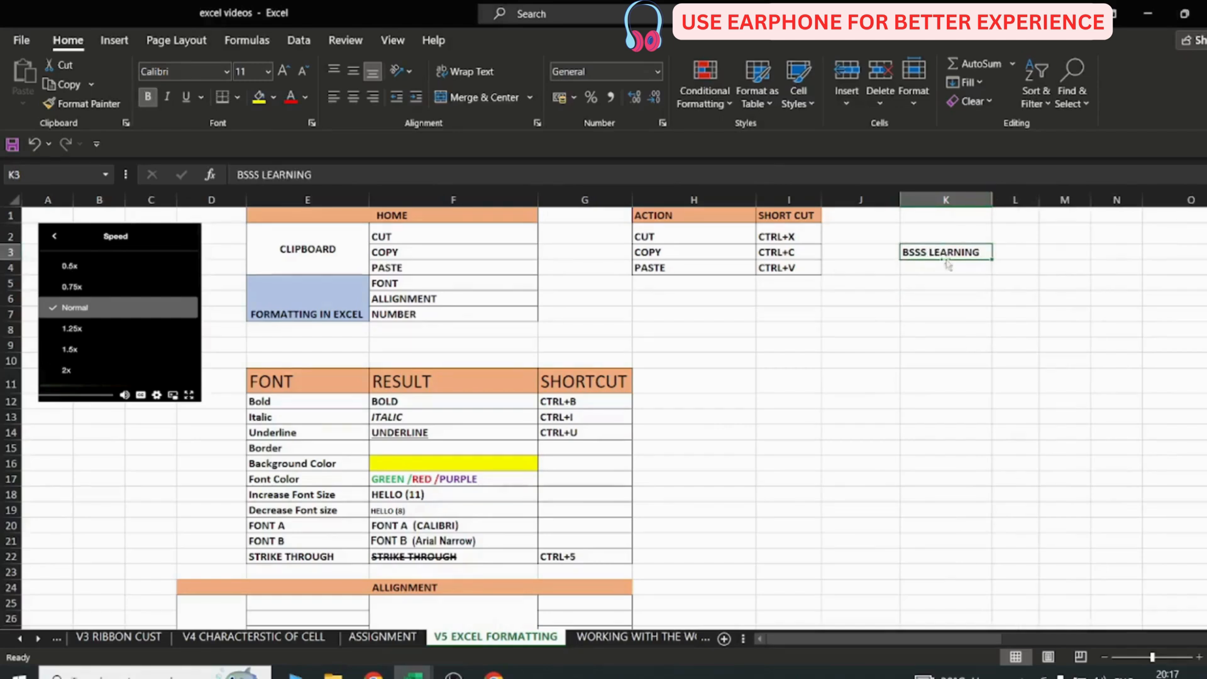
click(933, 365)
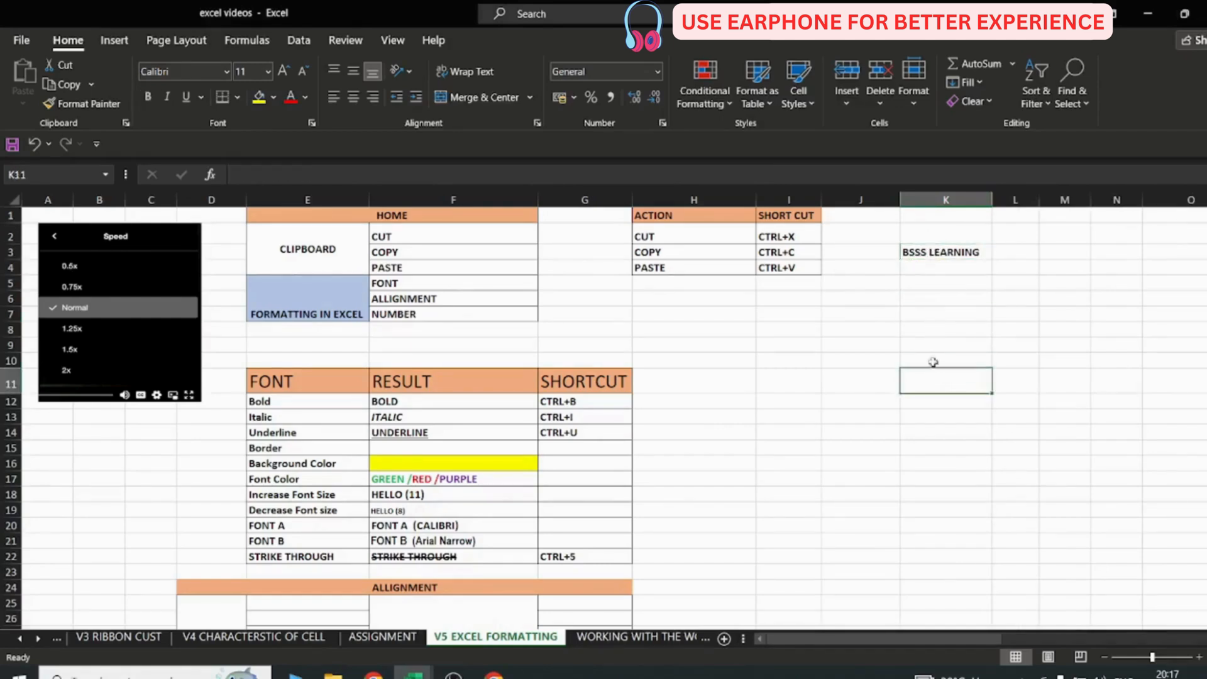
click(924, 251)
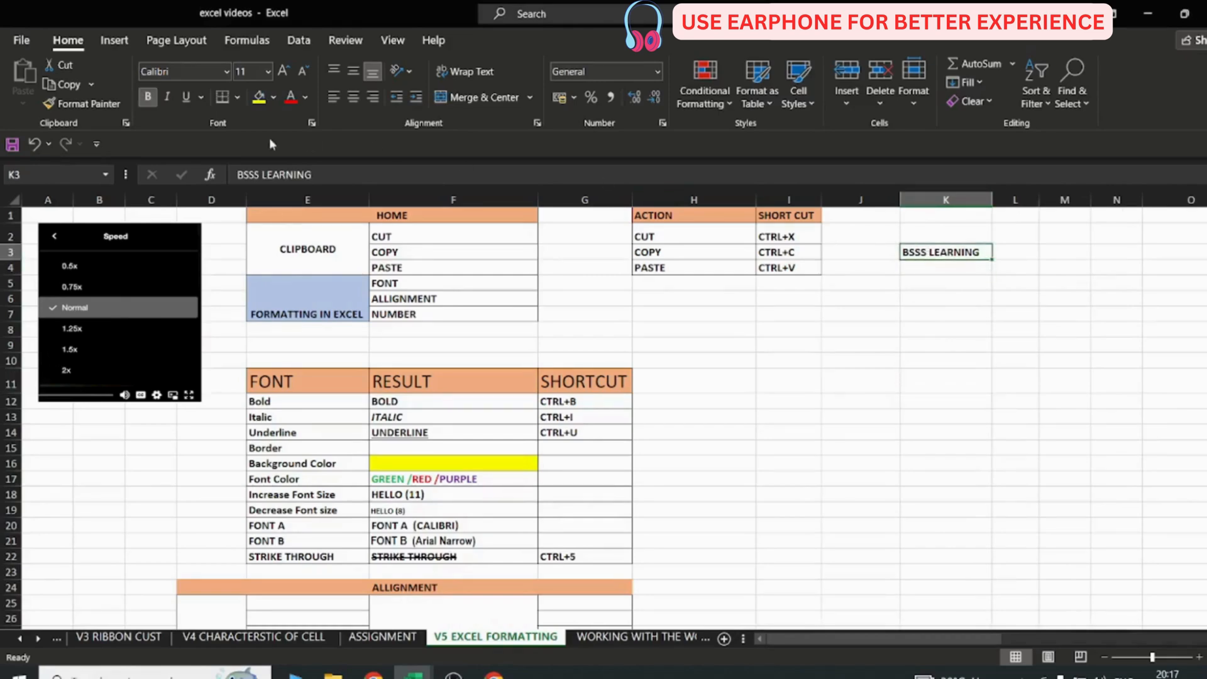
click(66, 84)
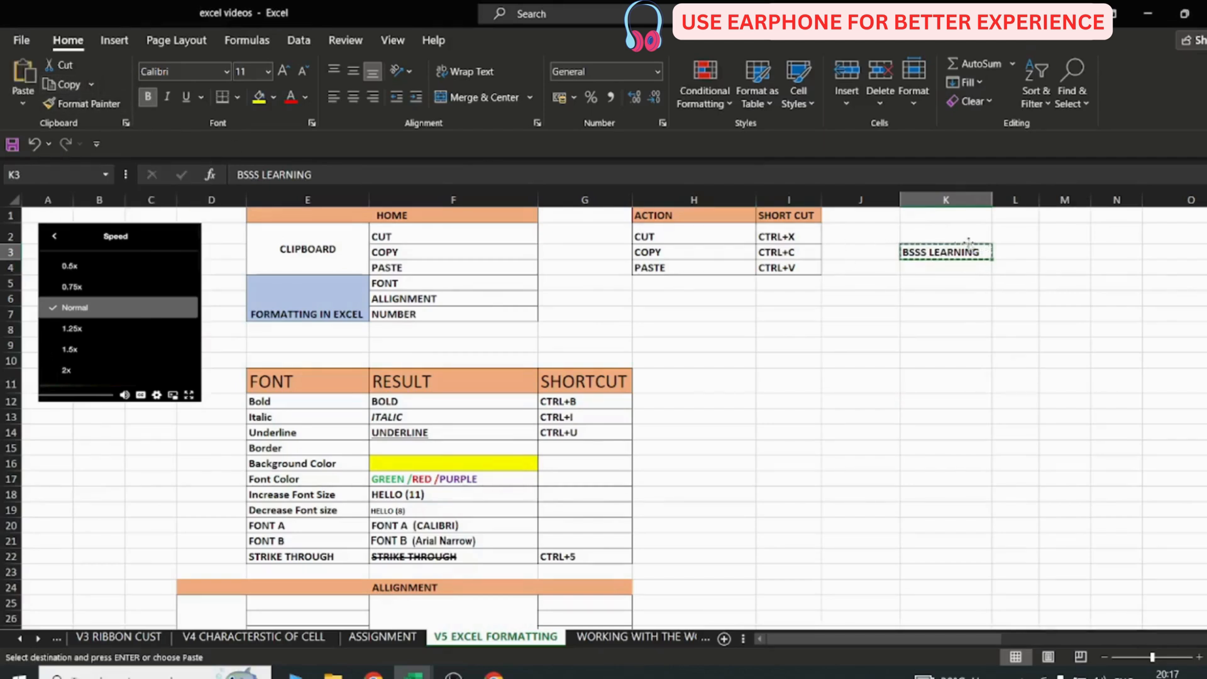
click(942, 377)
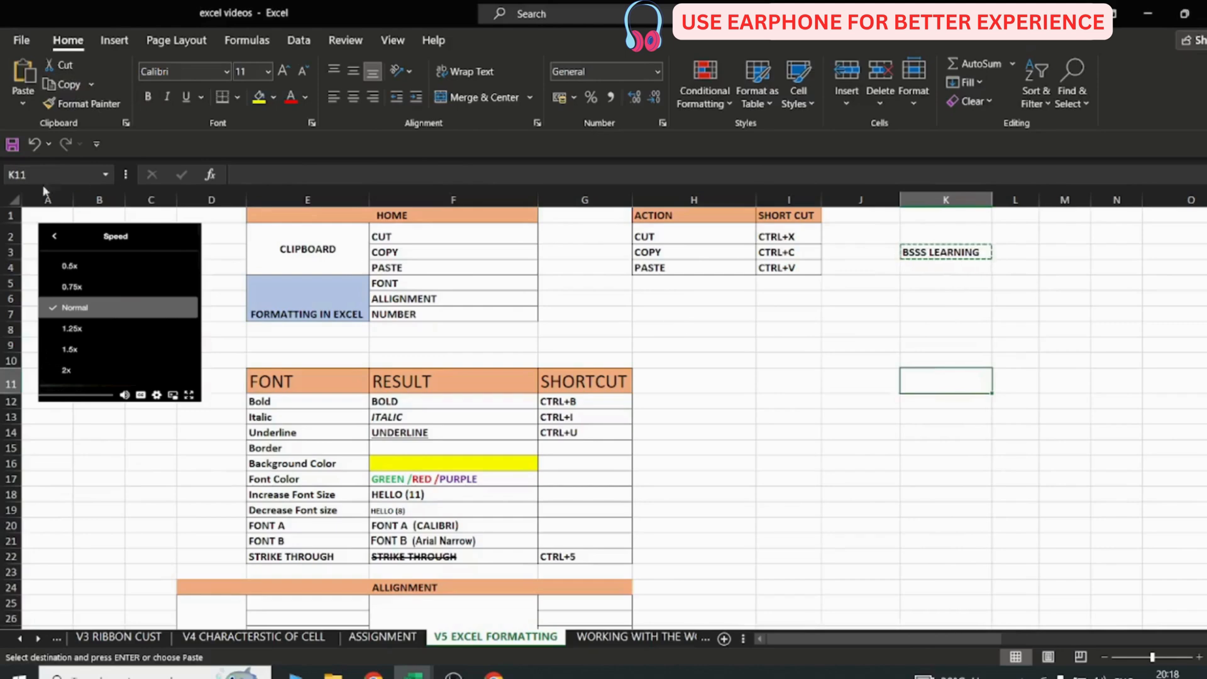
click(23, 74)
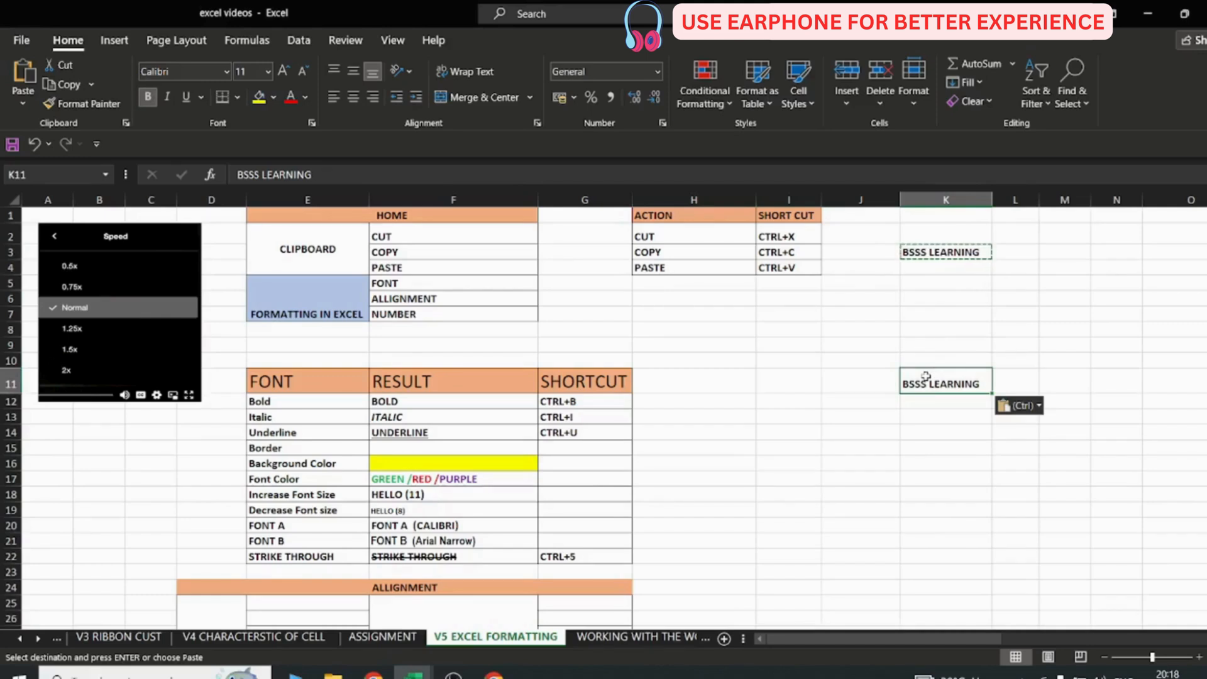
Copy the BSSS LEARNING text from cell K11 and paste the duplicate into K24
click(927, 252)
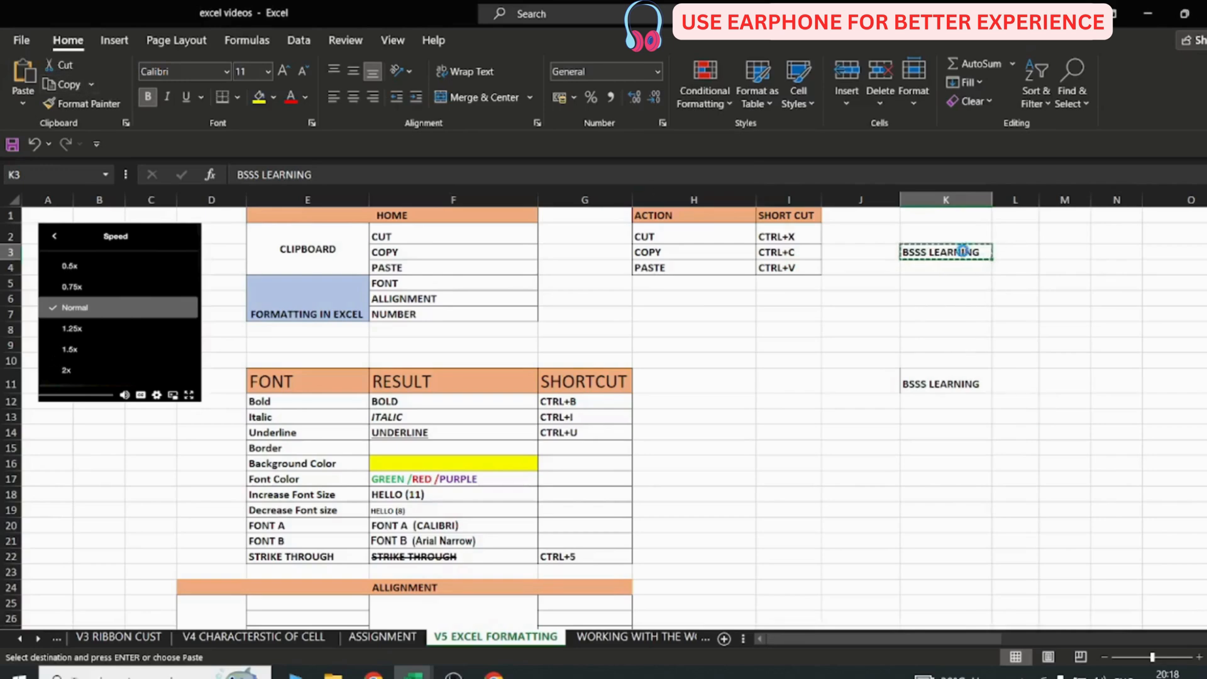
click(895, 312)
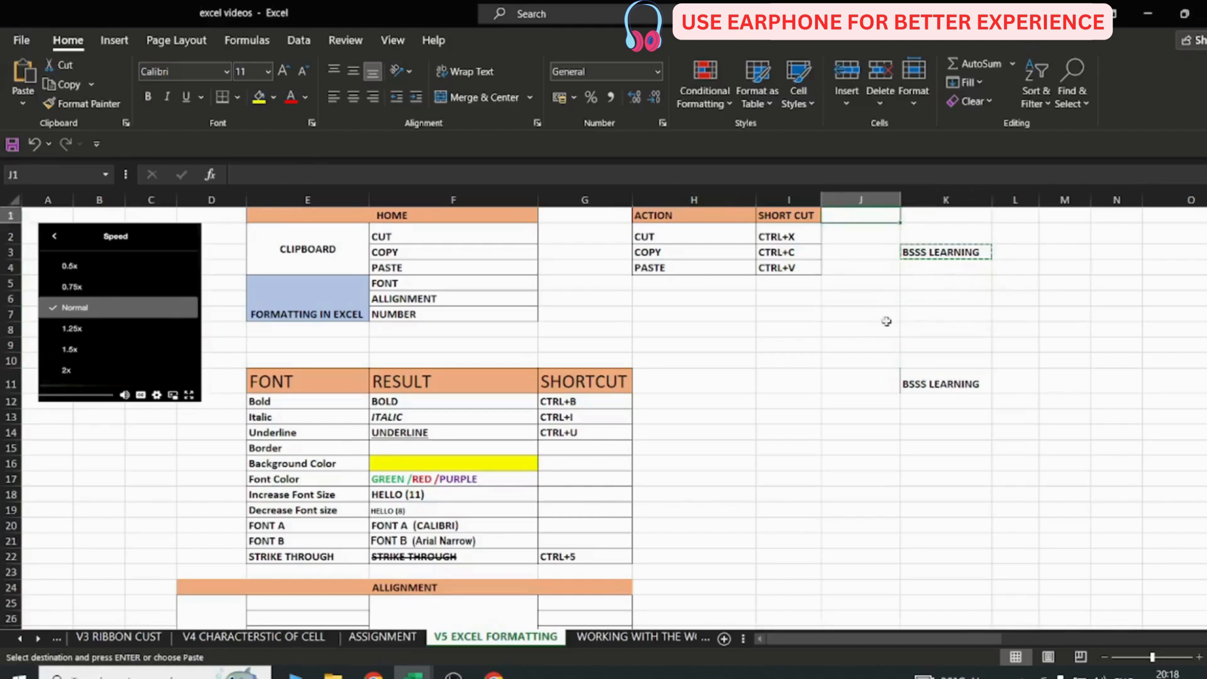
click(918, 384)
key(Return)
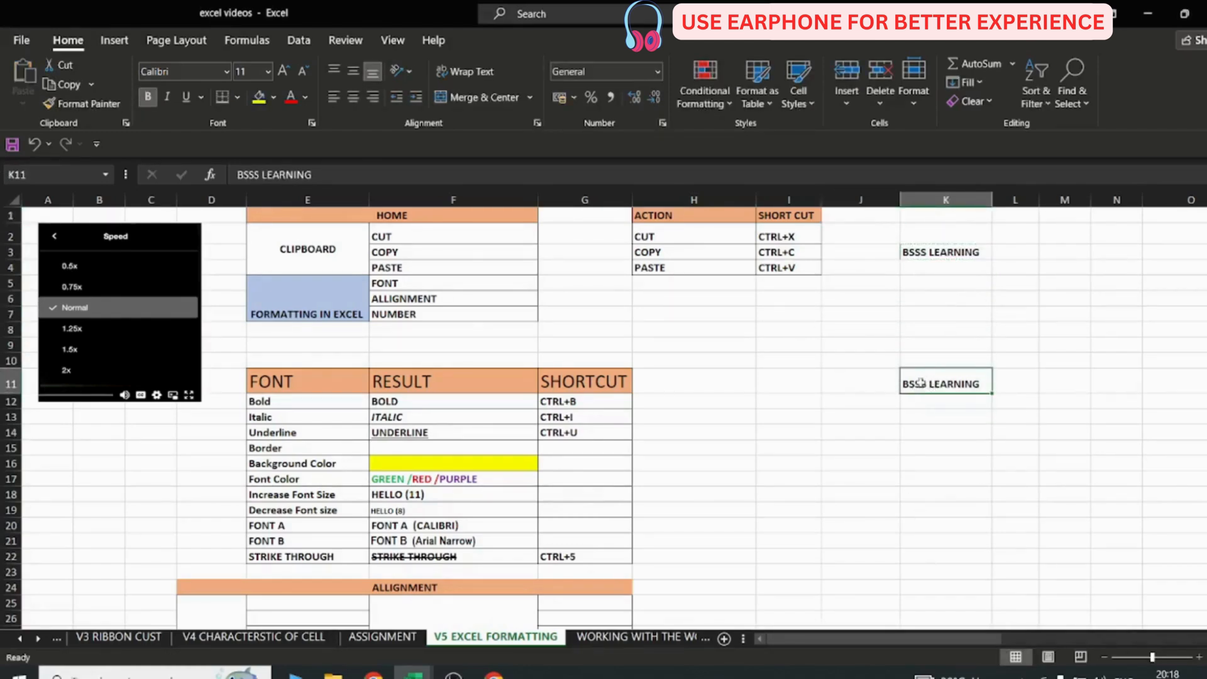
key(ctrl+c)
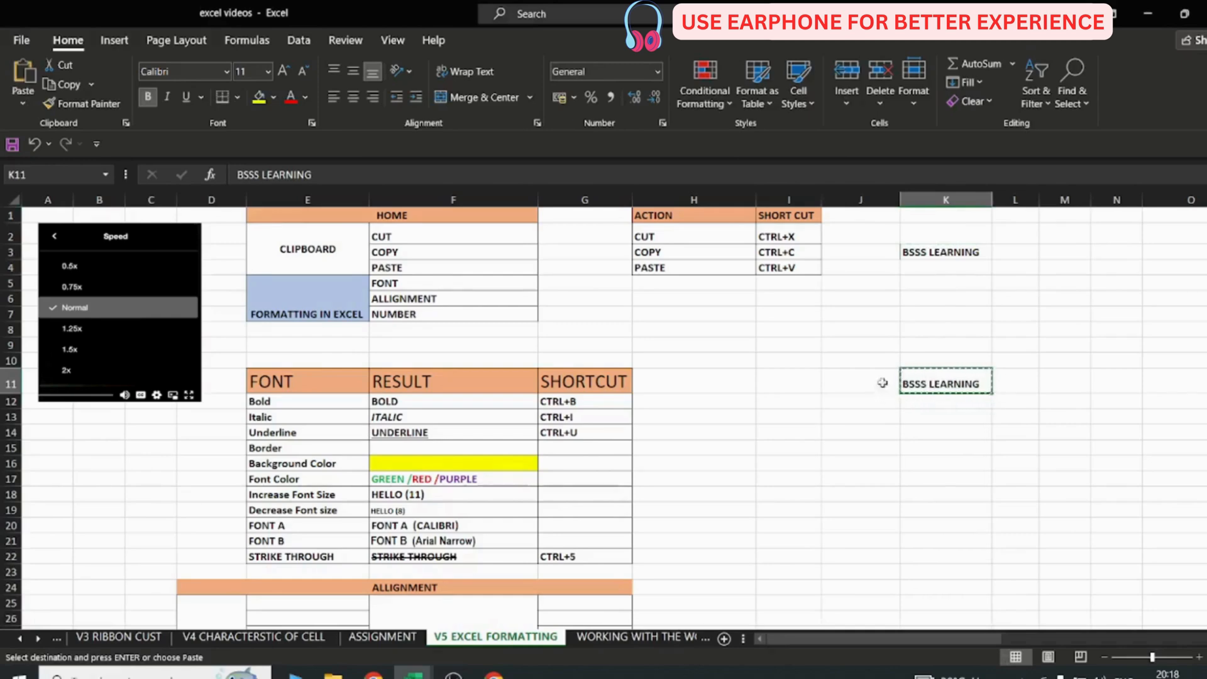
click(921, 587)
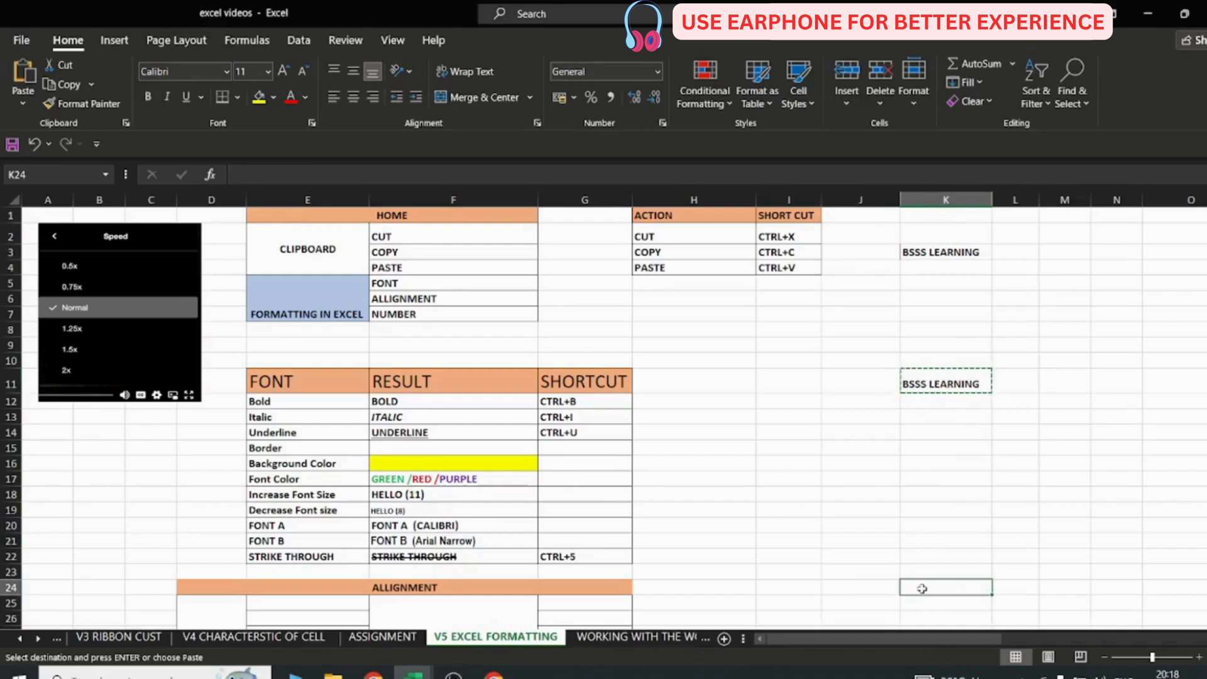
key(ctrl+v)
Move the BSSS LEARNING text from K3 to M10 and widen column M to fit it
click(941, 250)
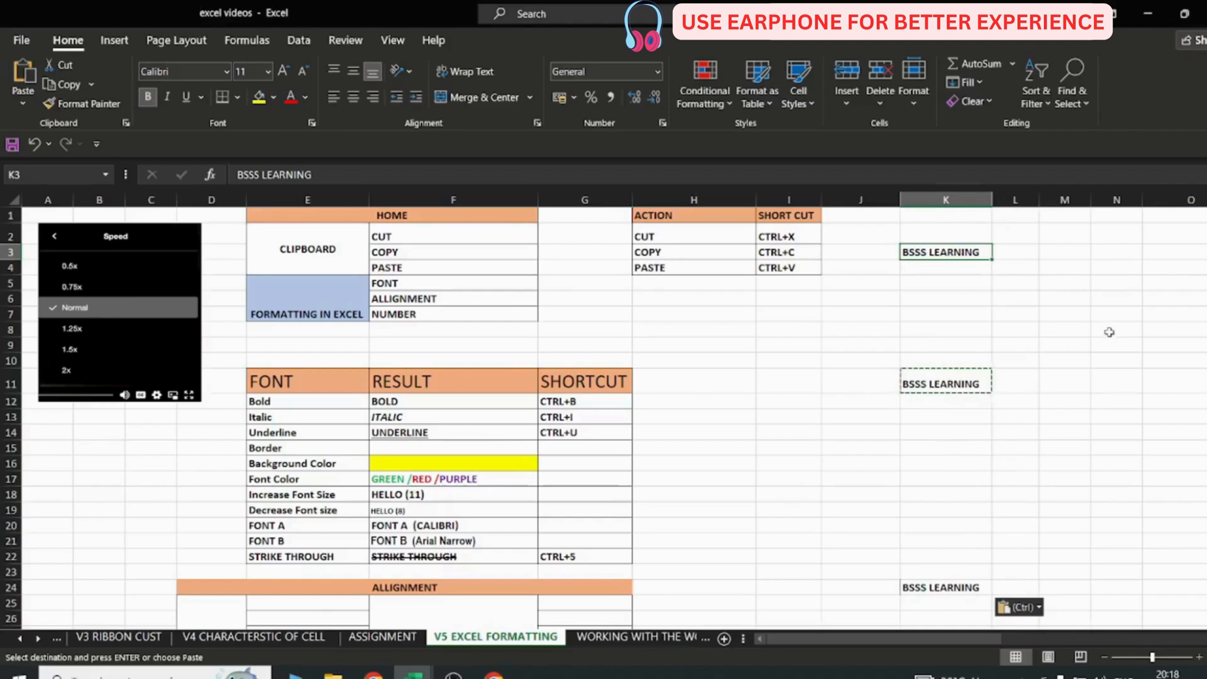
key(ctrl+c)
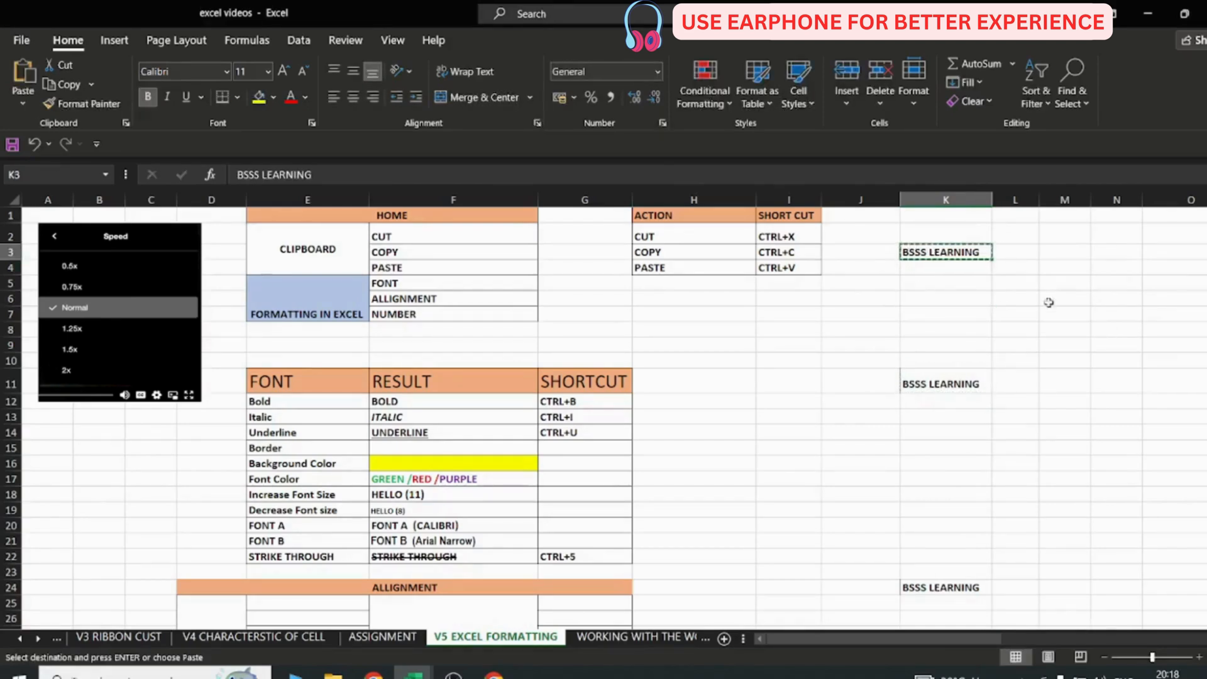
click(1056, 365)
key(ctrl+v)
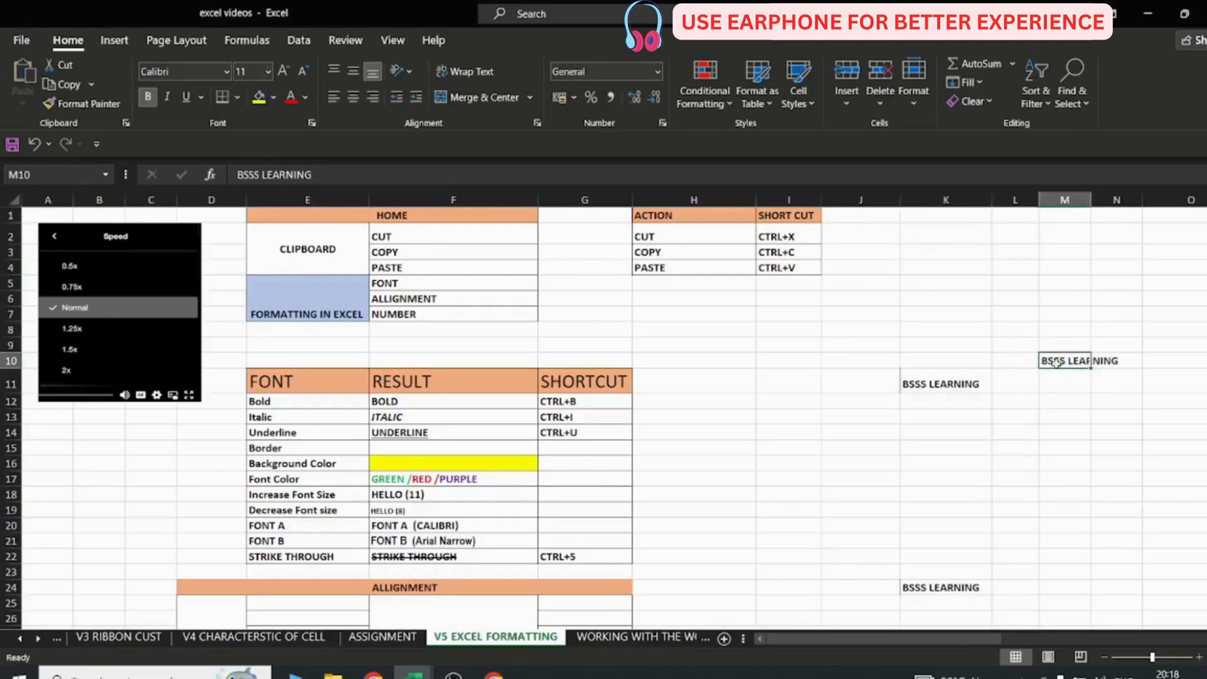
drag(1090, 202, 1123, 209)
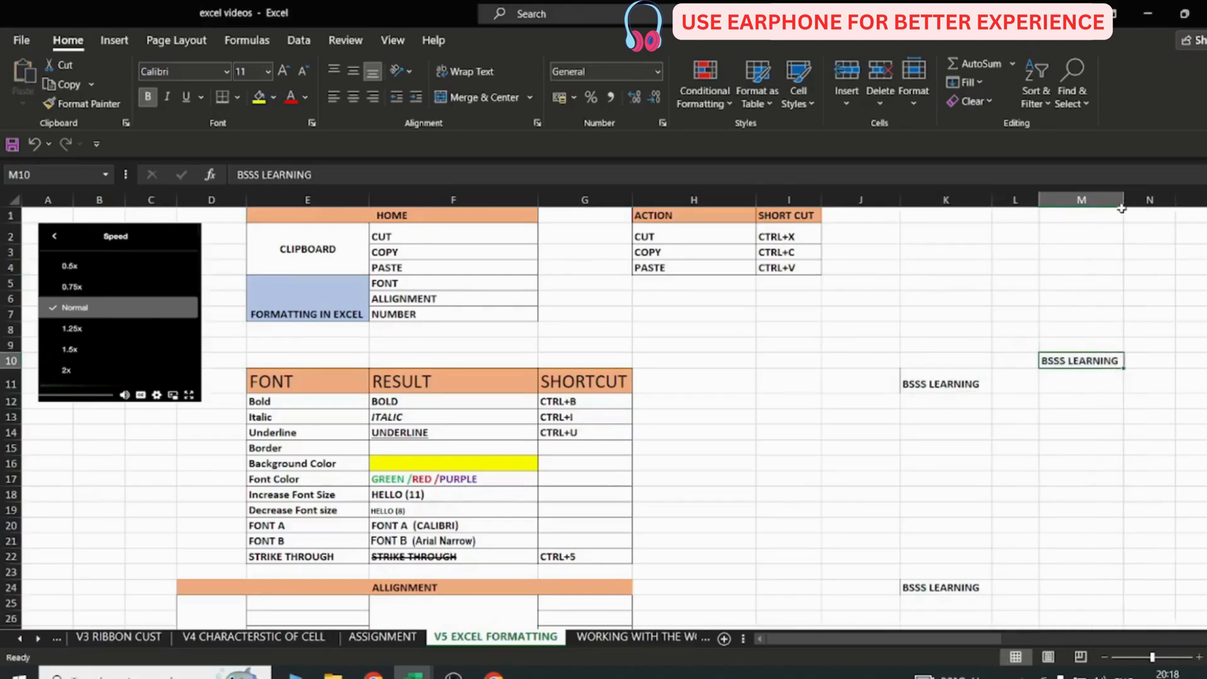
Clear the contents of the range K10:M25 to remove all the practice text
click(941, 385)
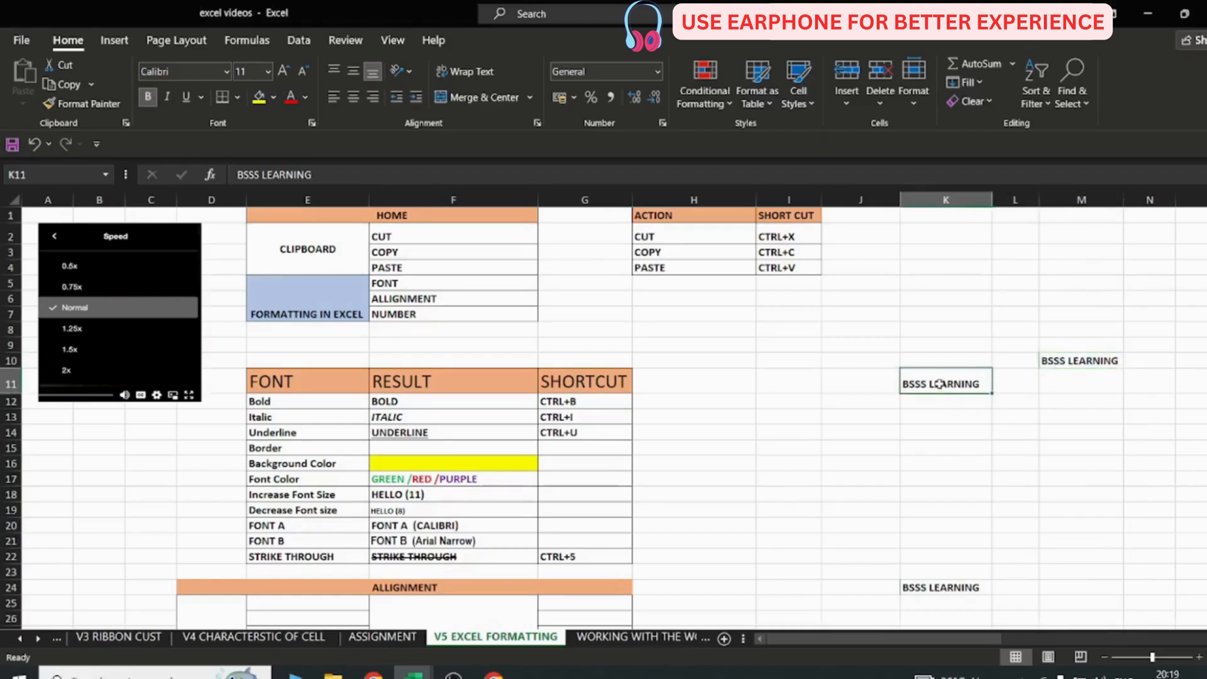
drag(936, 361, 1064, 598)
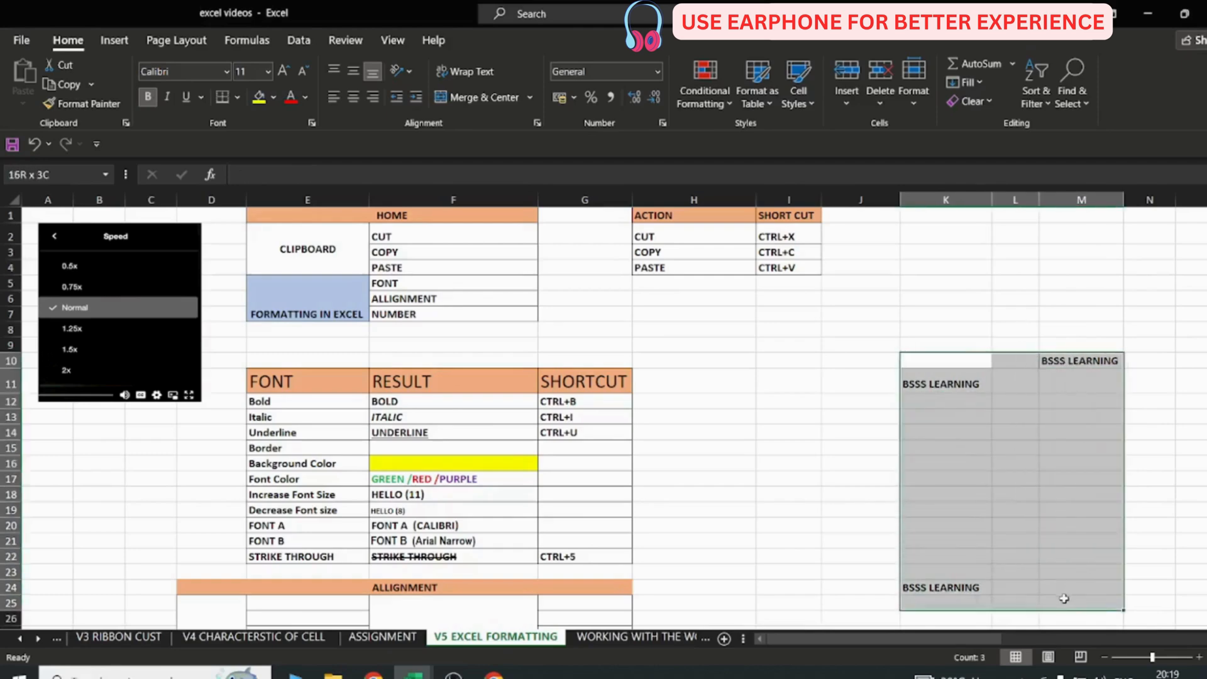
key(Delete)
click(914, 432)
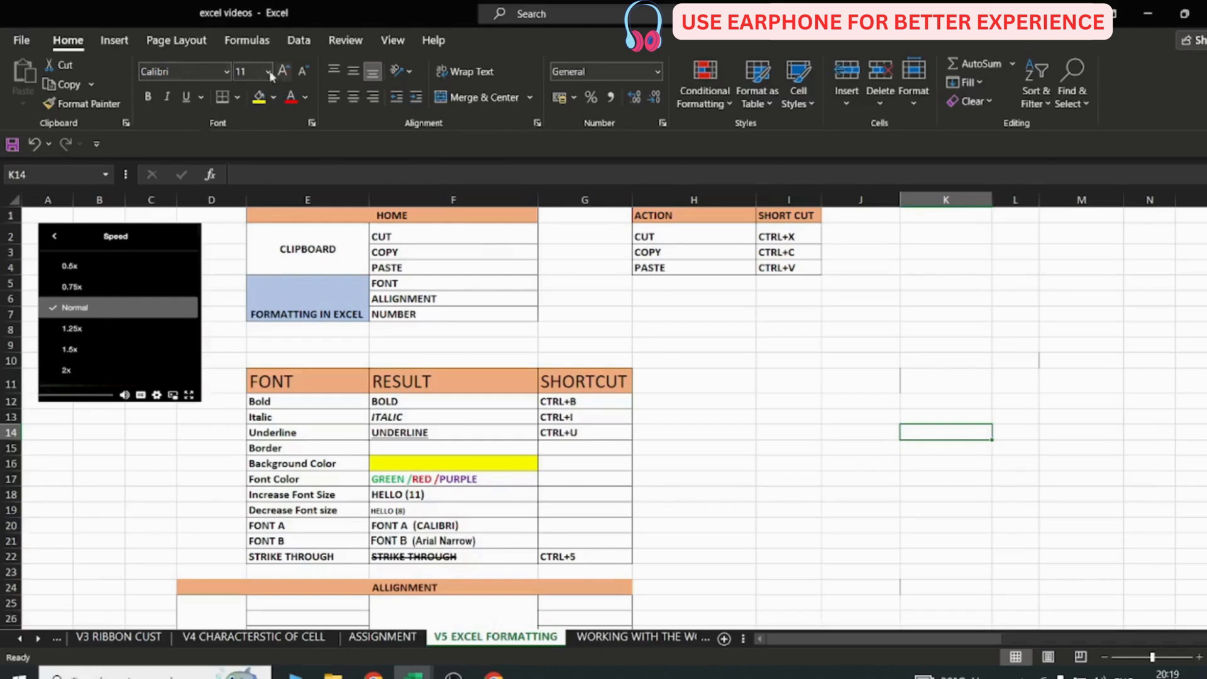
Enter BSSS LEARNING in cell H12 beside the Bold row of the font table and select that cell
scroll(440, 340, down, 2)
ctrl+scroll(417, 319, up, 3)
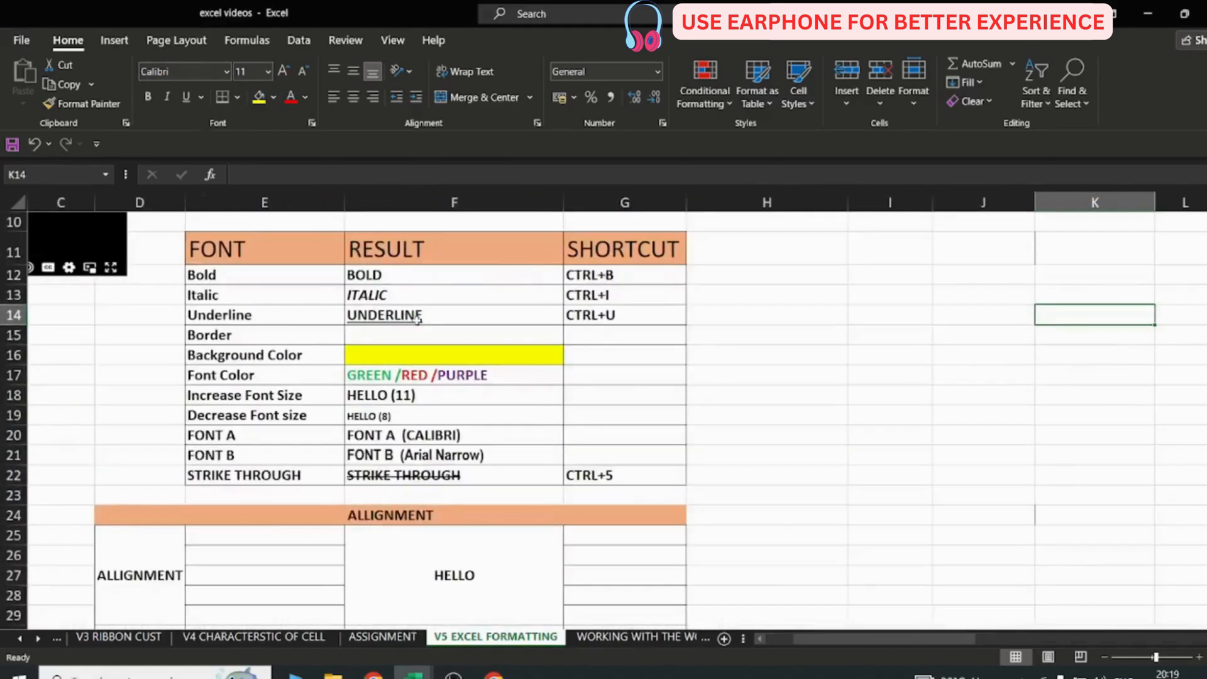
ctrl+scroll(418, 319, up, 1)
scroll(415, 324, up, 1)
scroll(415, 324, down, 1)
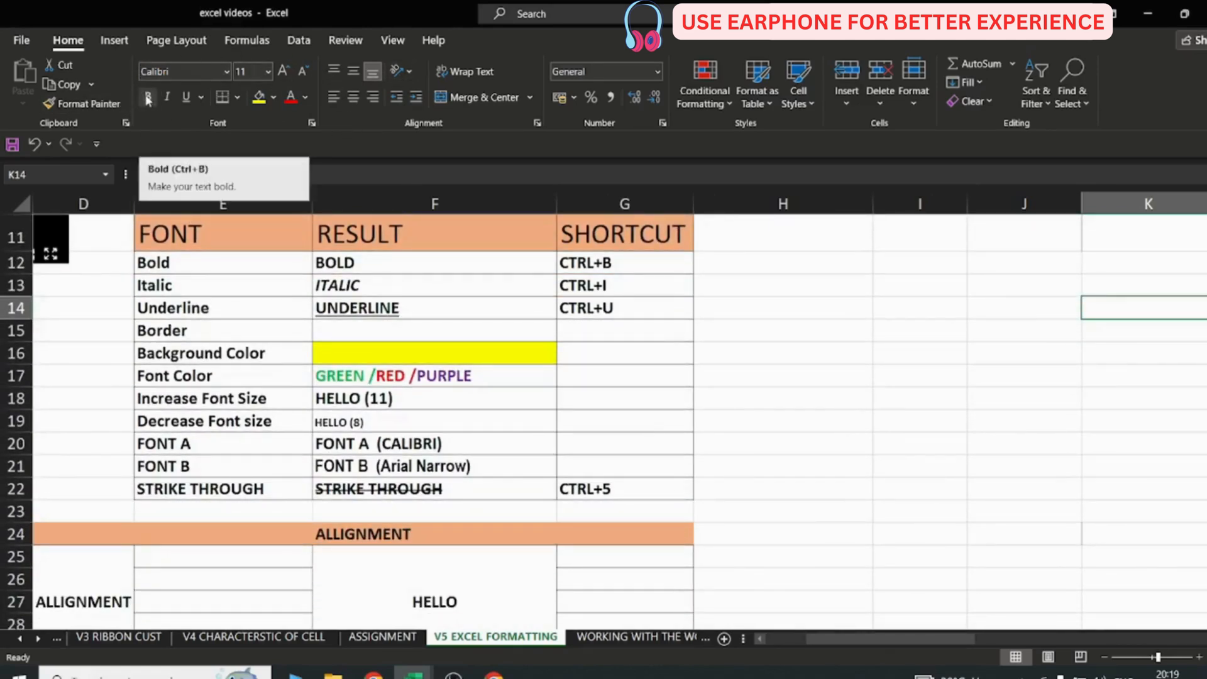
click(776, 263)
text(BSSS )
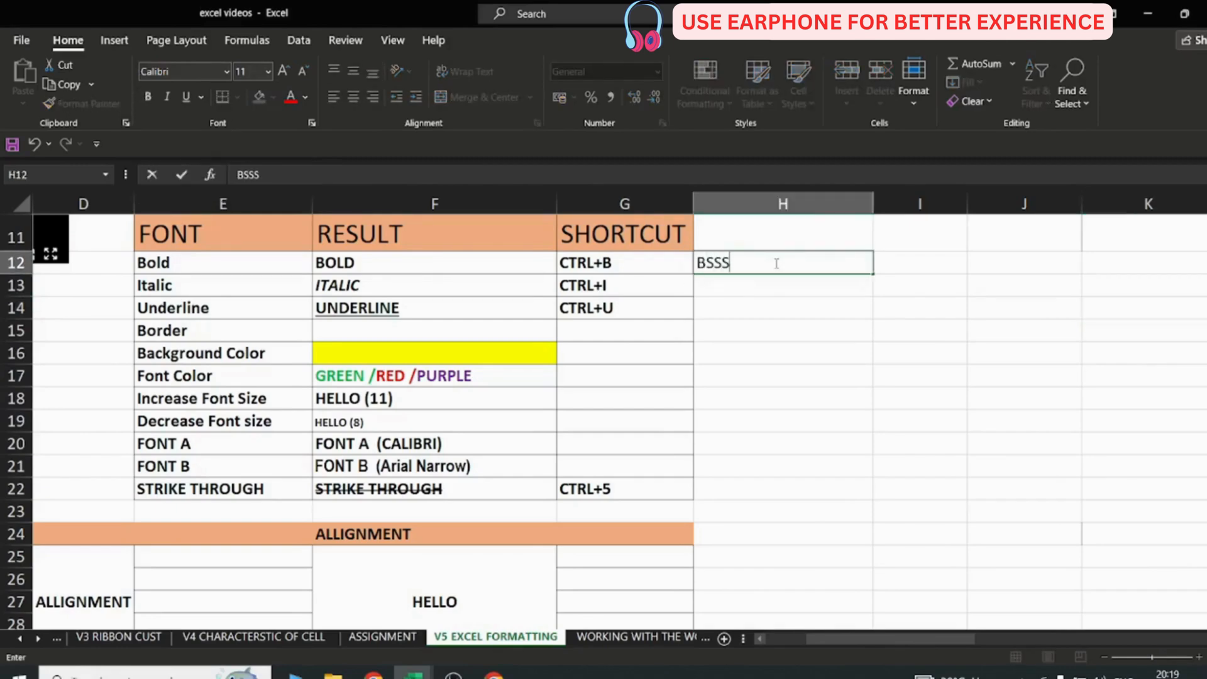
text(LEARNING)
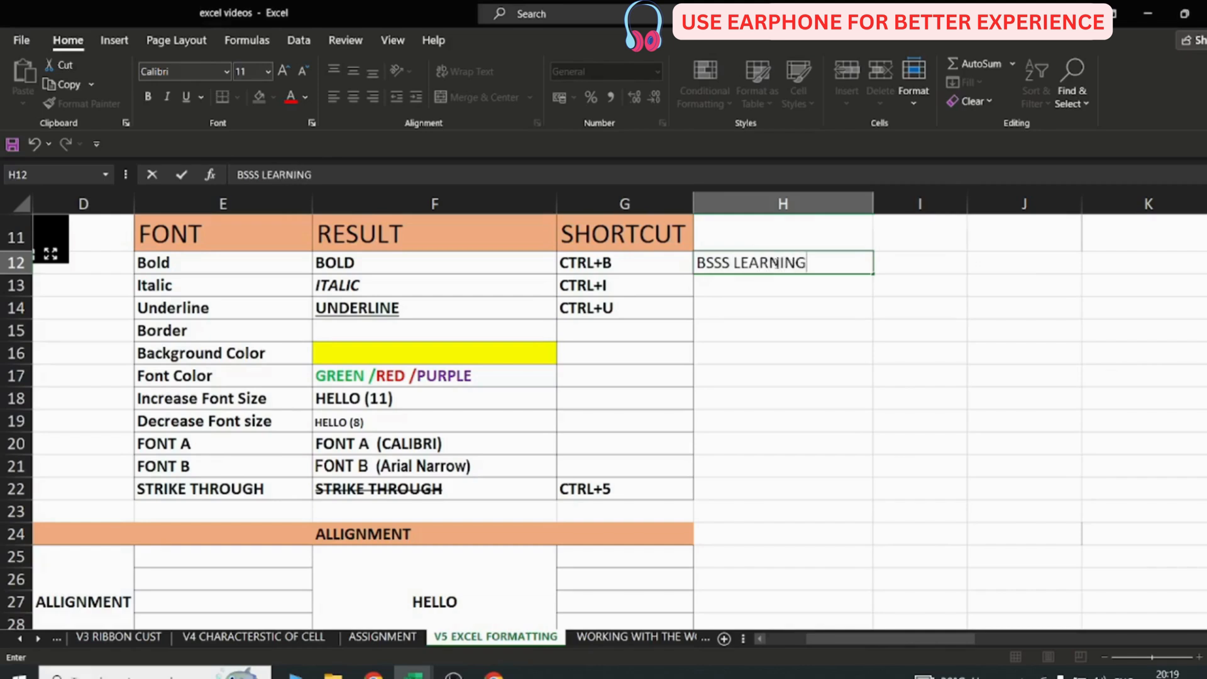
key(Return)
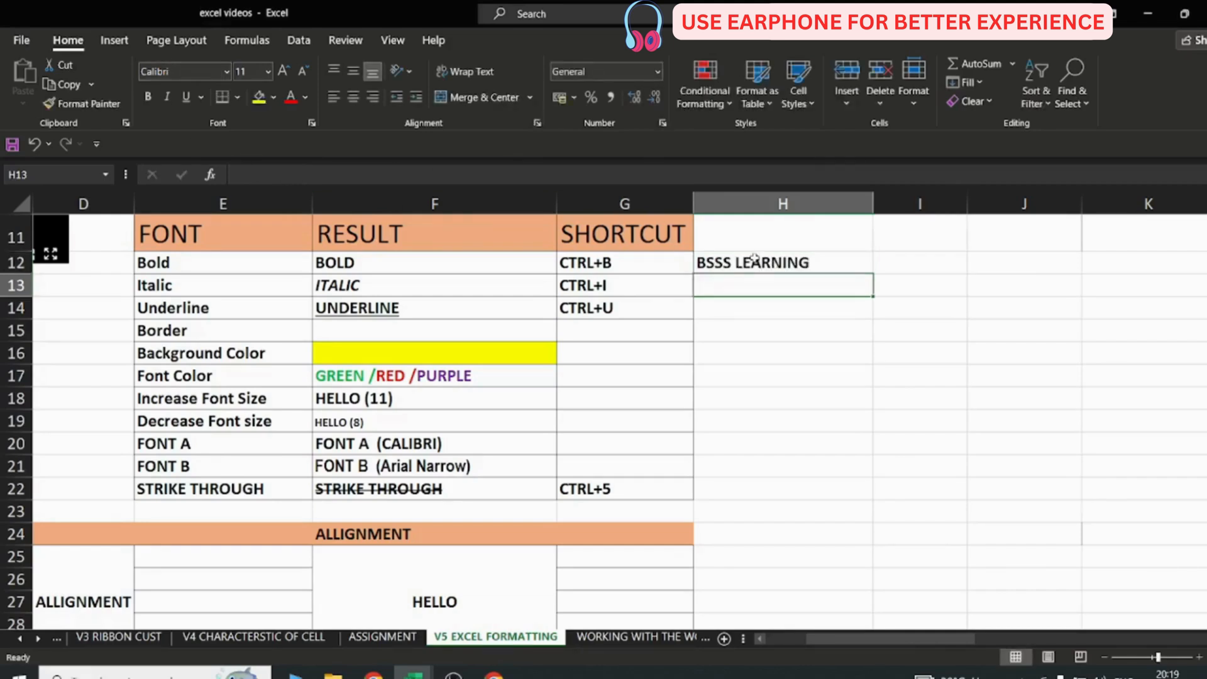
click(755, 259)
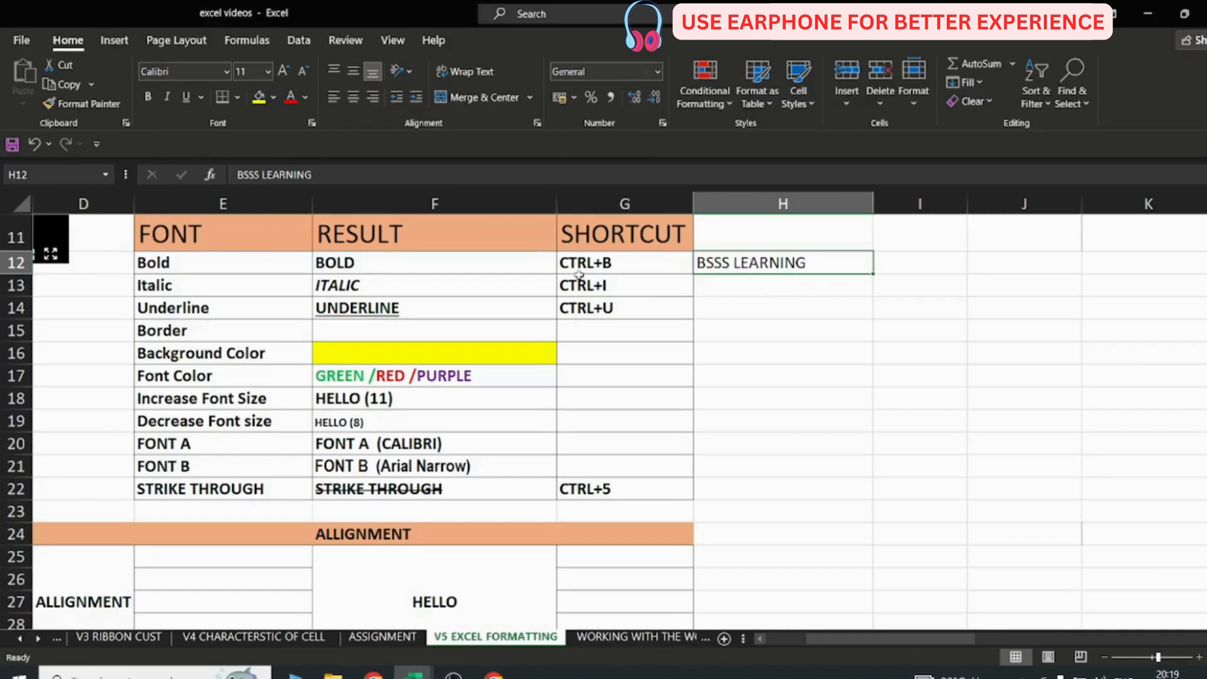
Turn bold on and off twice for the BSSS LEARNING text in cell H12
click(148, 98)
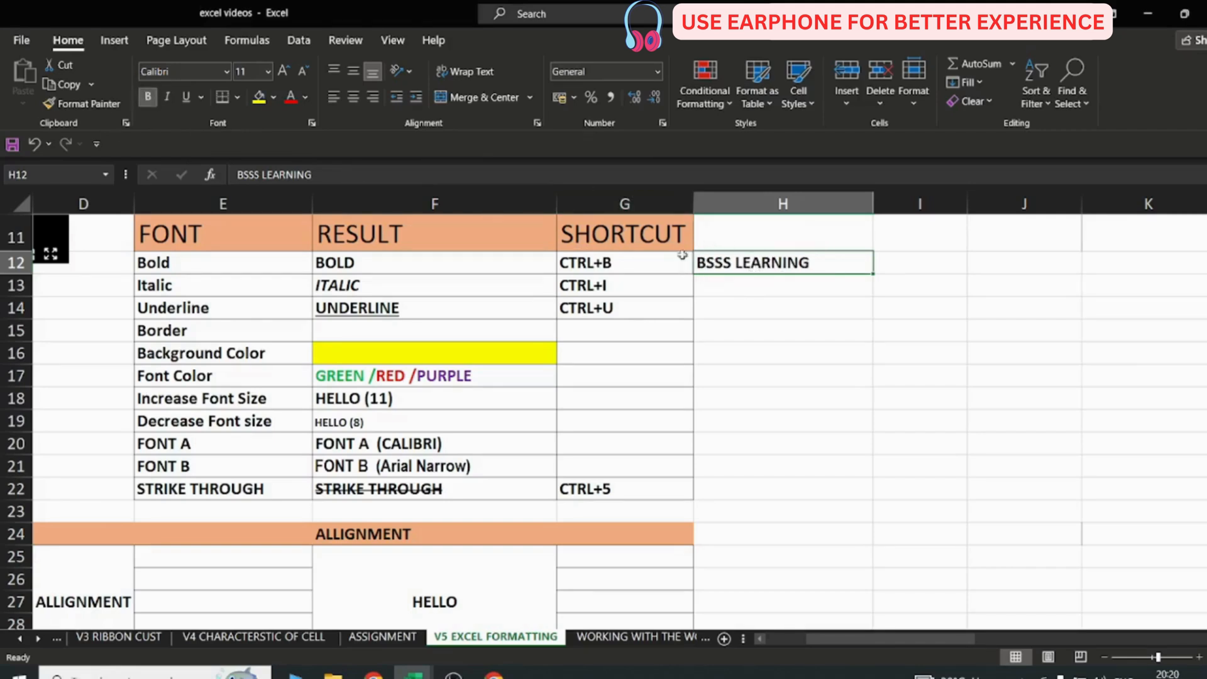
click(149, 98)
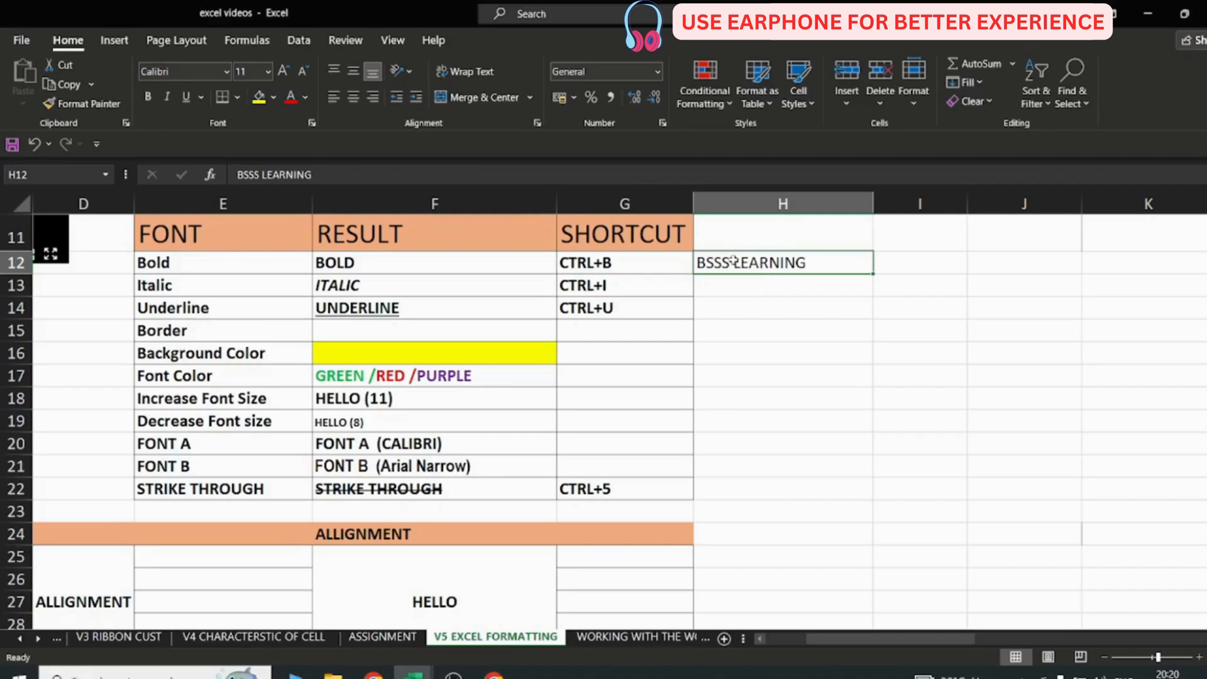
key(ctrl+b)
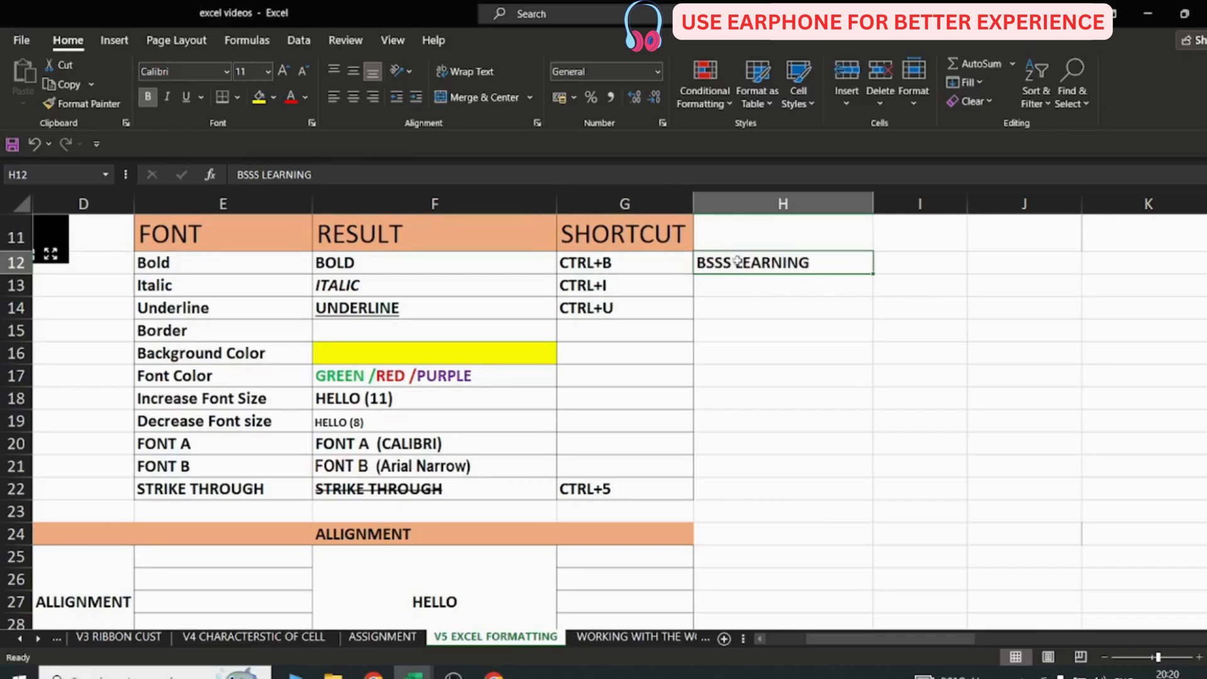
key(ctrl+b)
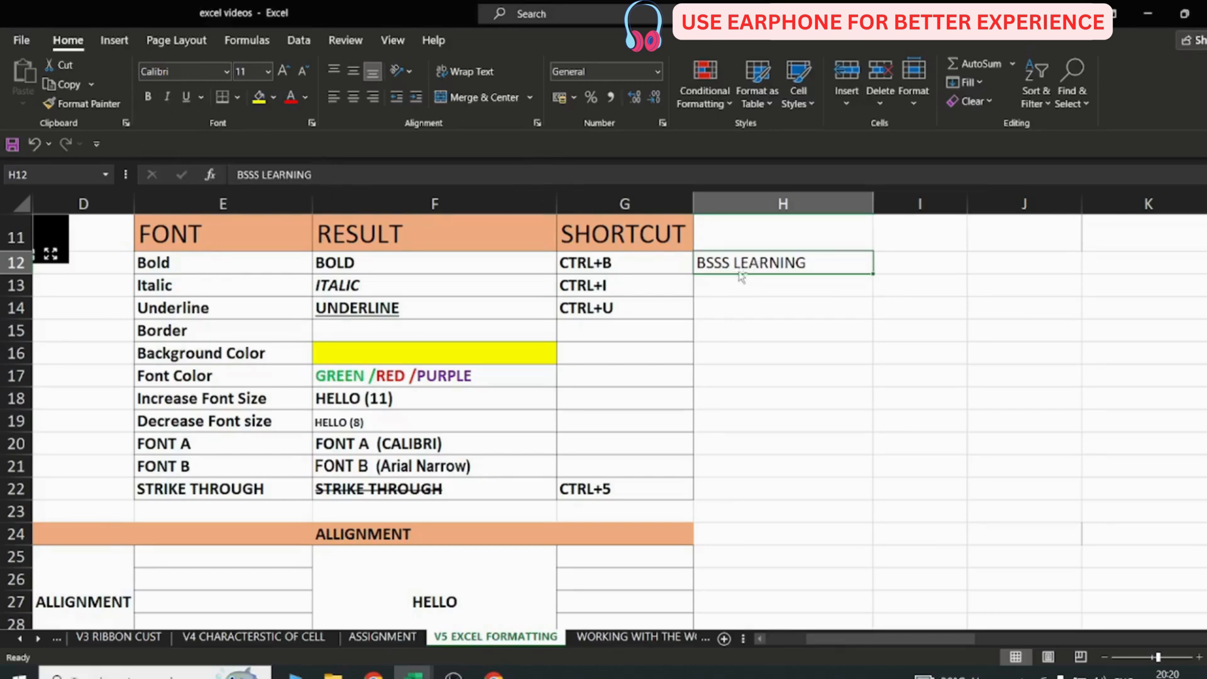
Toggle italic repeatedly on the BSSS LEARNING text in H12, finishing with italic off
key(ctrl+i)
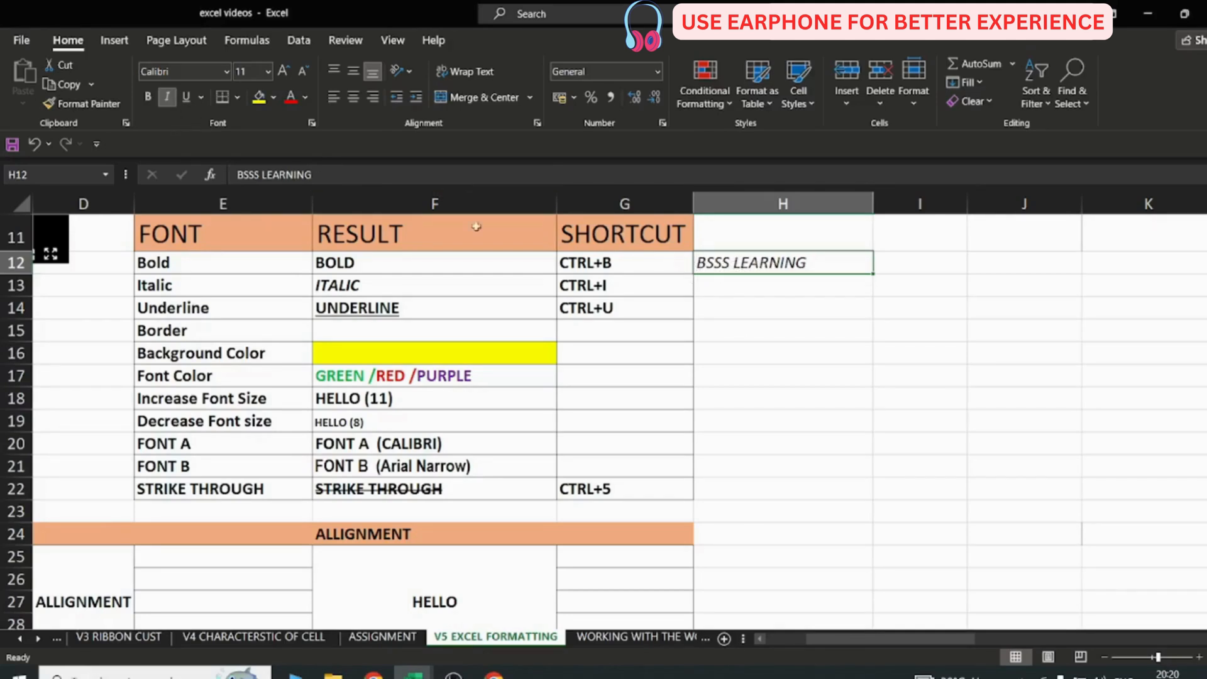
click(166, 97)
click(167, 97)
click(167, 98)
click(166, 98)
click(166, 97)
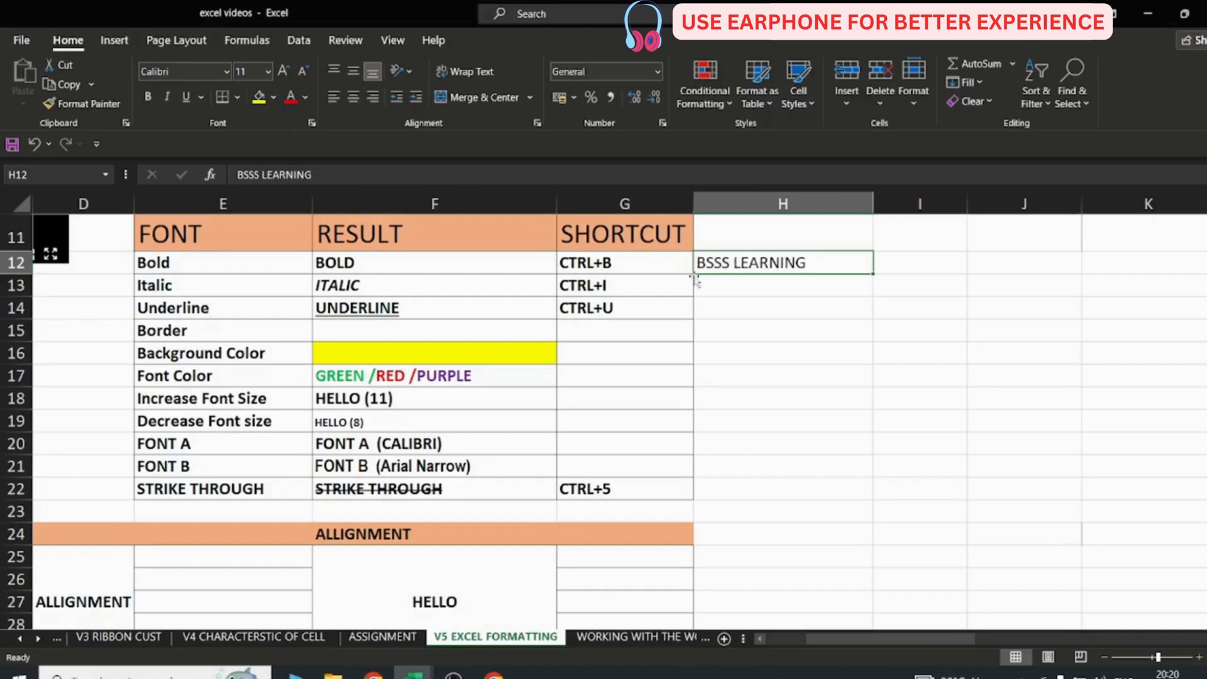
Make the text in H12 bold, and enter BSSS LEARNING in italics in H13 beside the Italic row
click(147, 96)
click(712, 291)
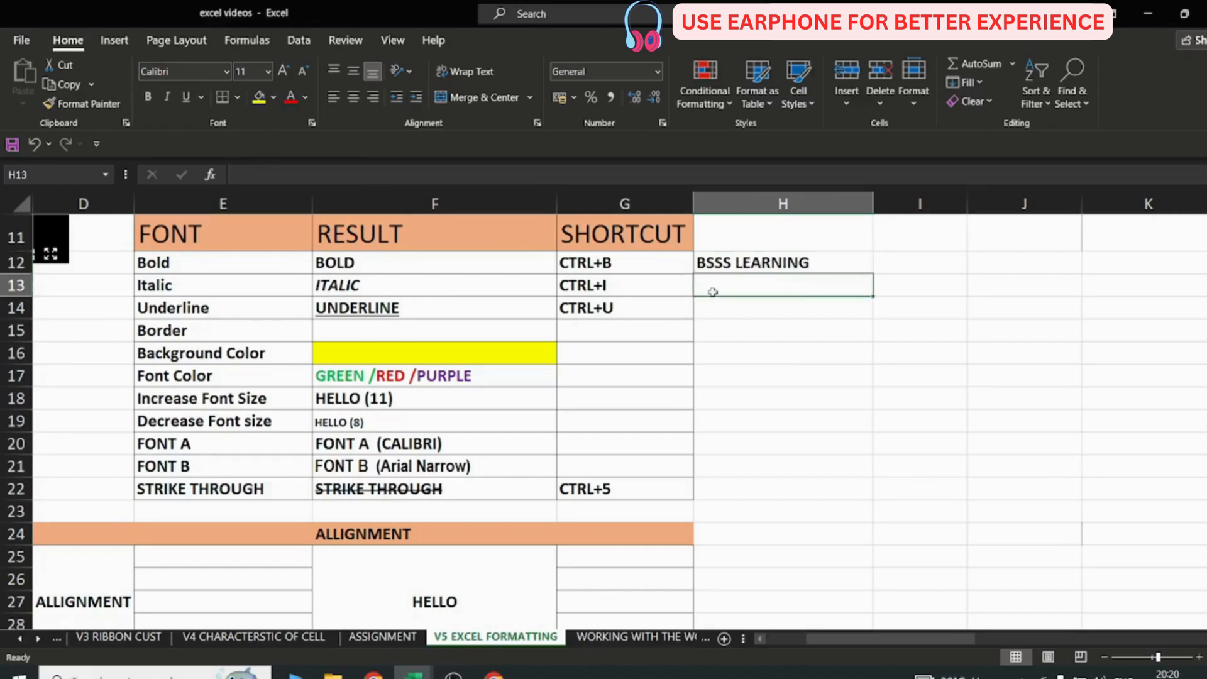
text(BSSS LEARNING)
key(Tab)
click(712, 289)
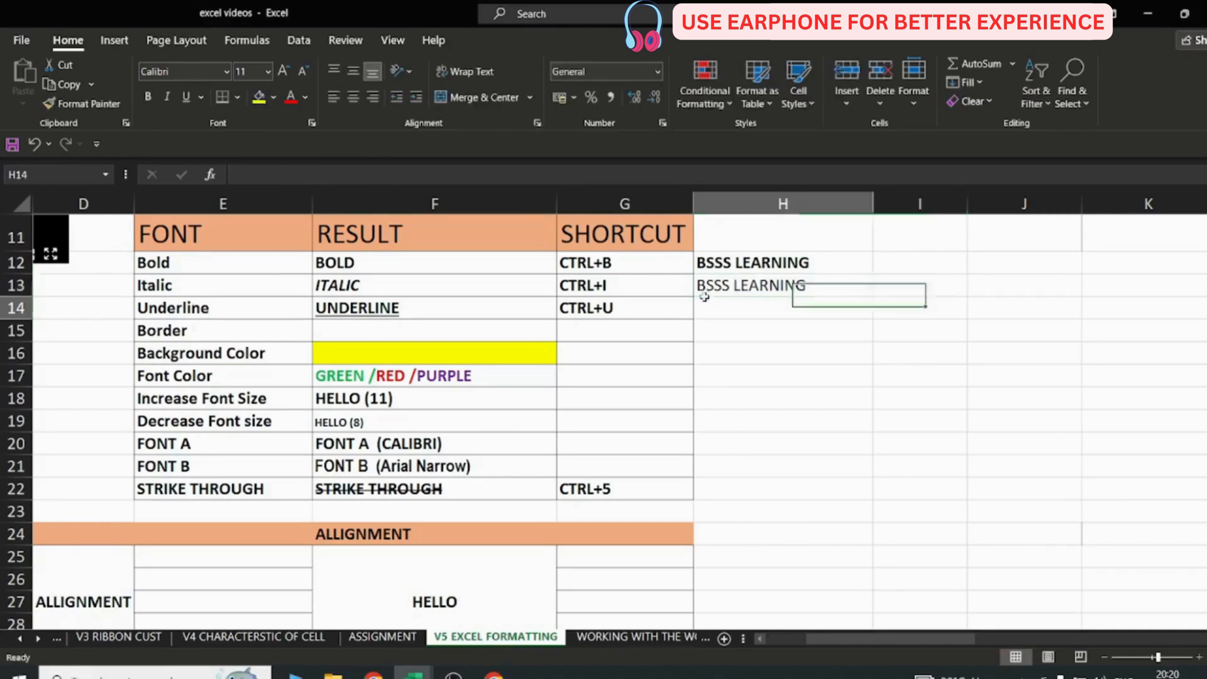
key(ctrl+i)
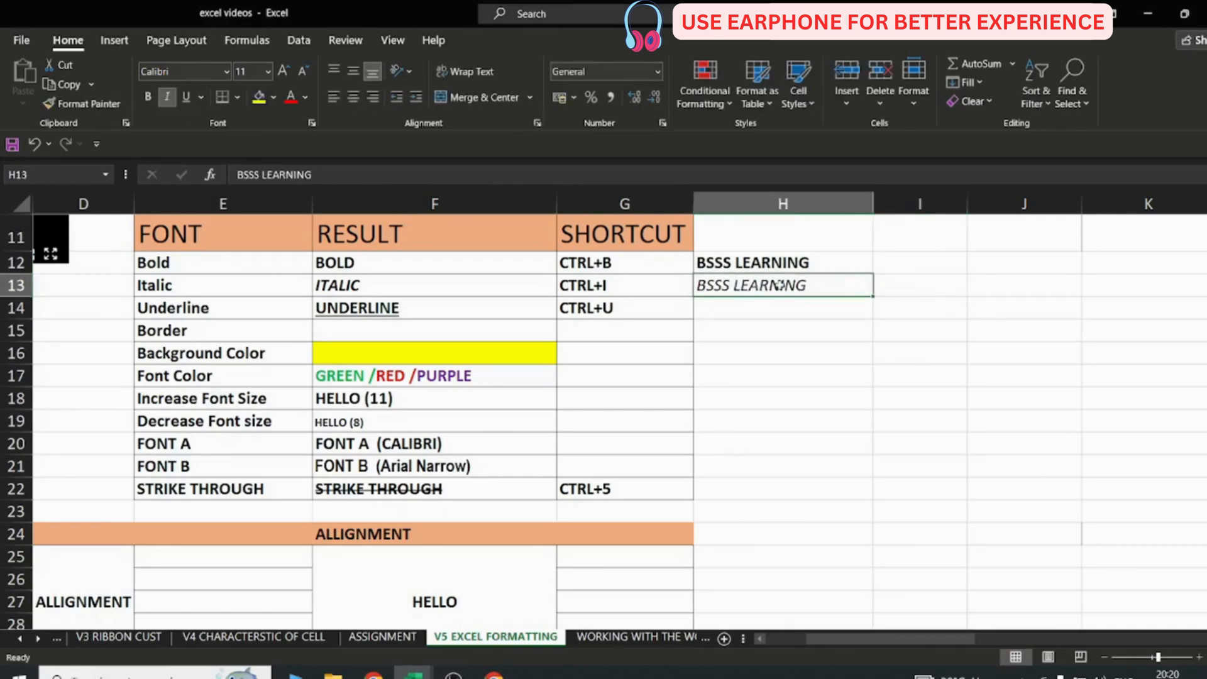
Enter BSSS LEARNING in H14 beside the Underline row and underline it
click(753, 312)
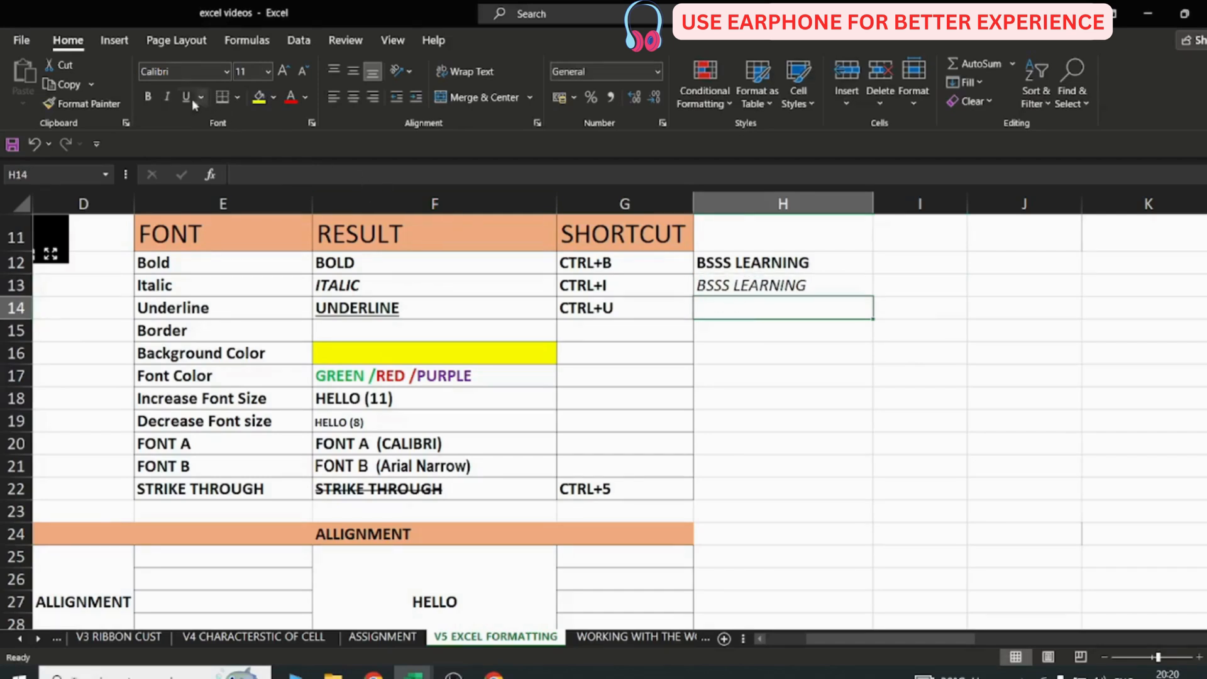
text(BSSS LEARNING)
key(Tab)
click(724, 313)
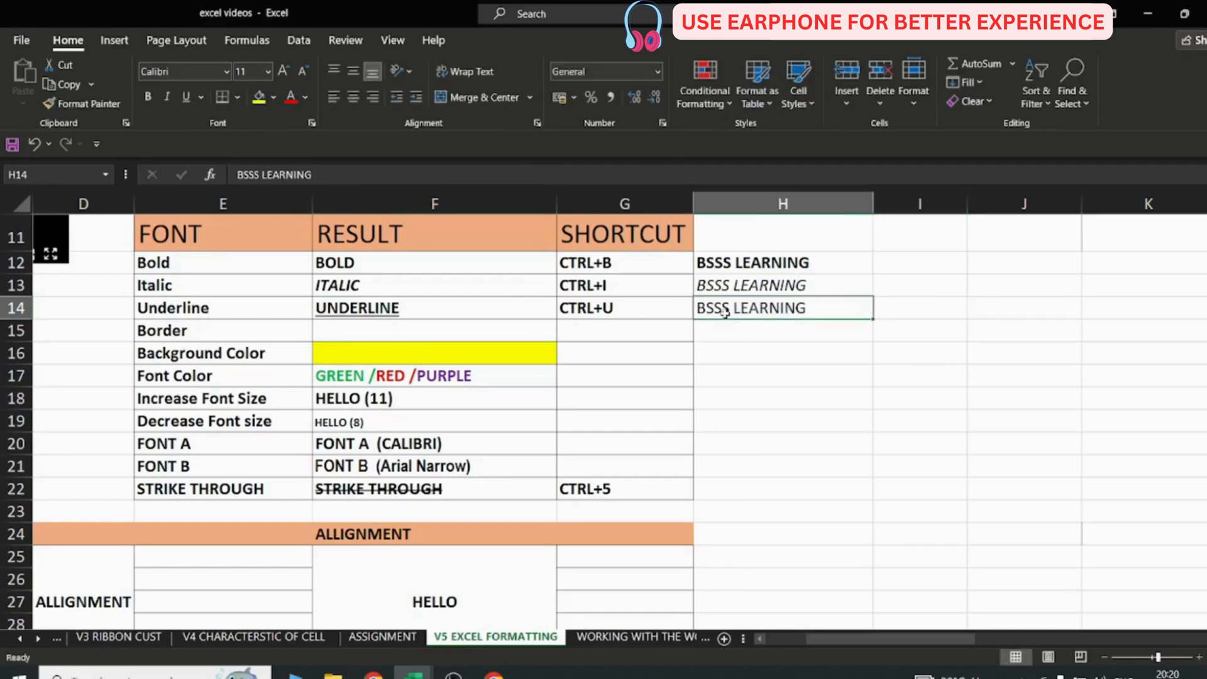
click(187, 97)
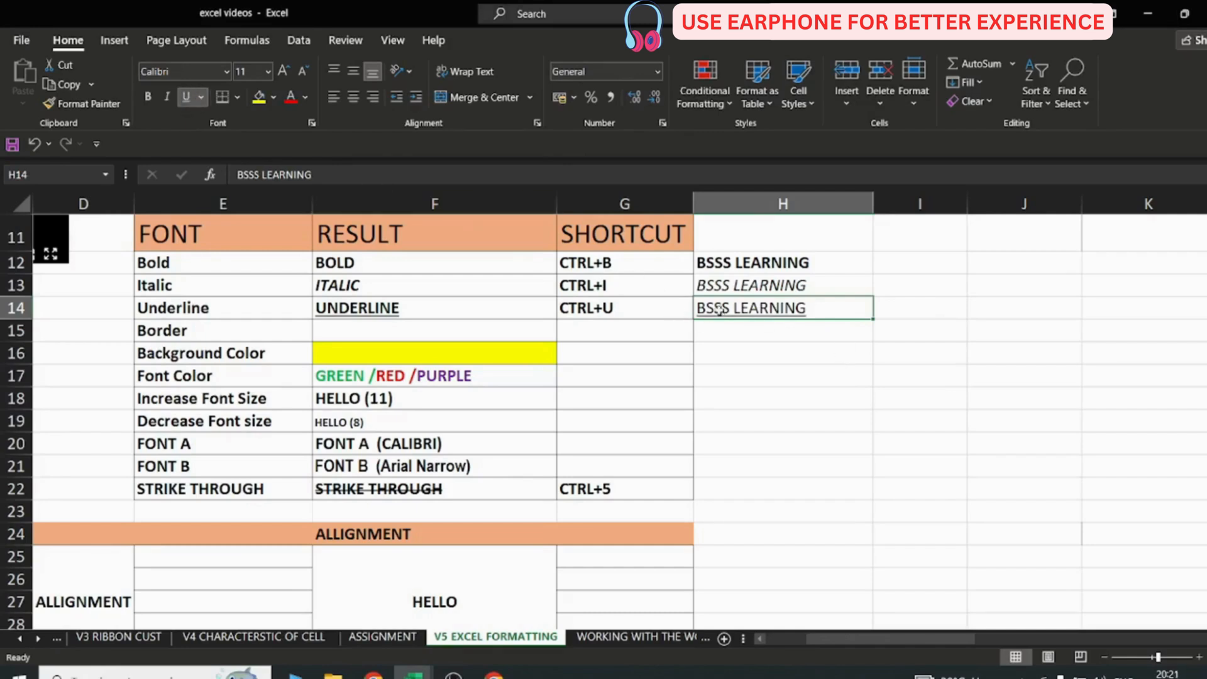
Try italic and bold on the underlined text in H14 and remove both styles again
click(167, 97)
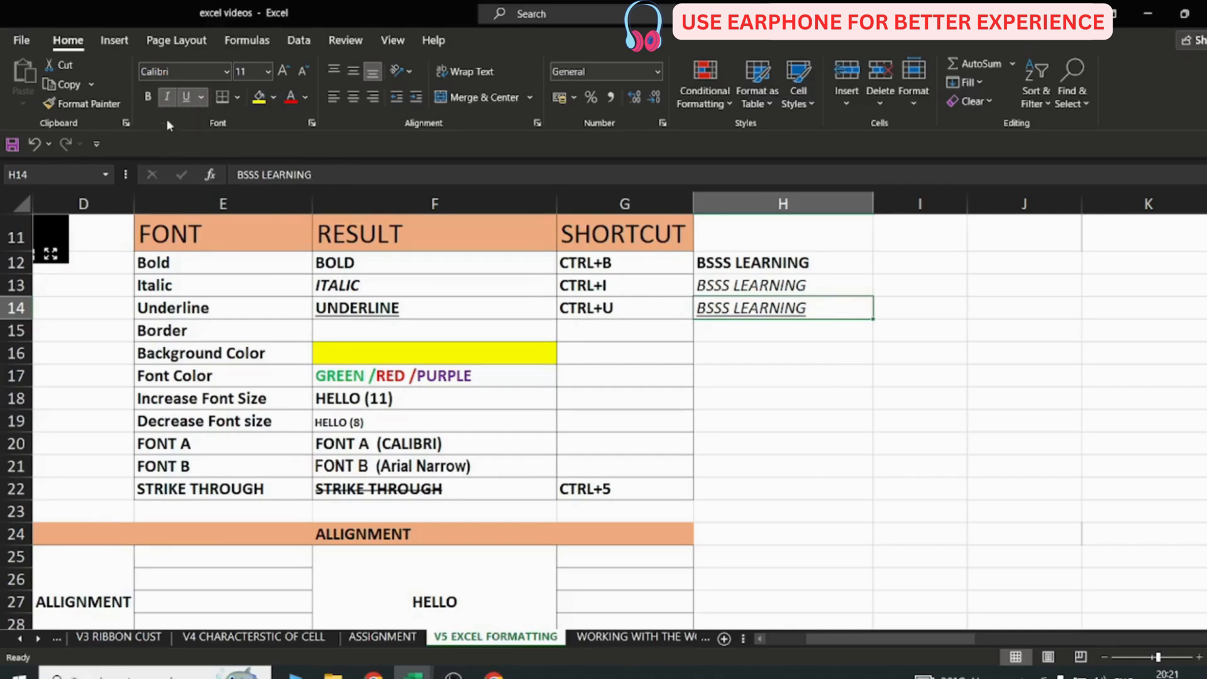
key(ctrl+b)
click(167, 98)
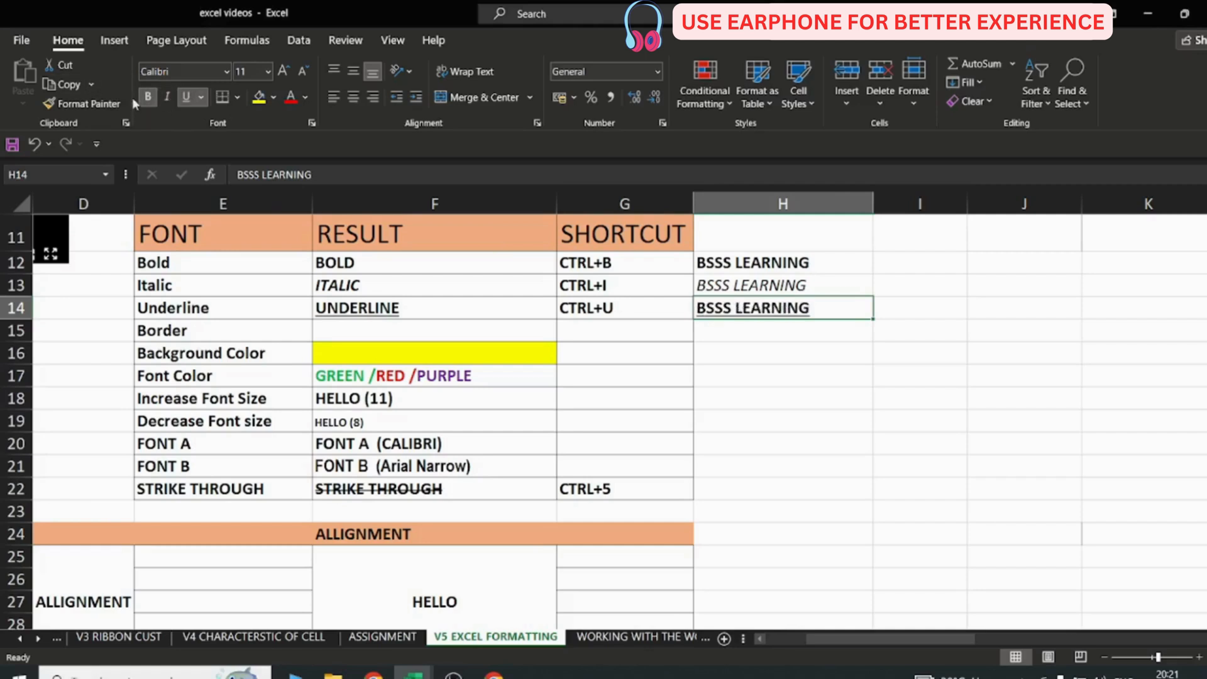
click(147, 97)
click(739, 333)
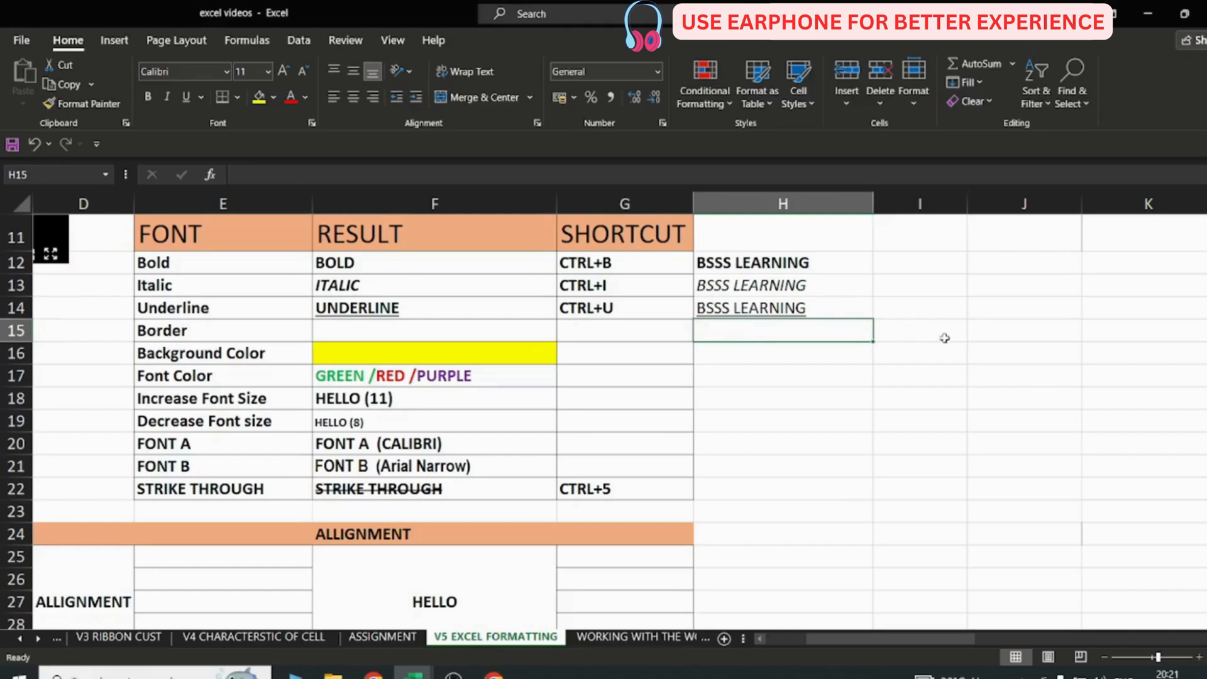
Add a bottom border to the empty cell K14
drag(917, 642, 971, 641)
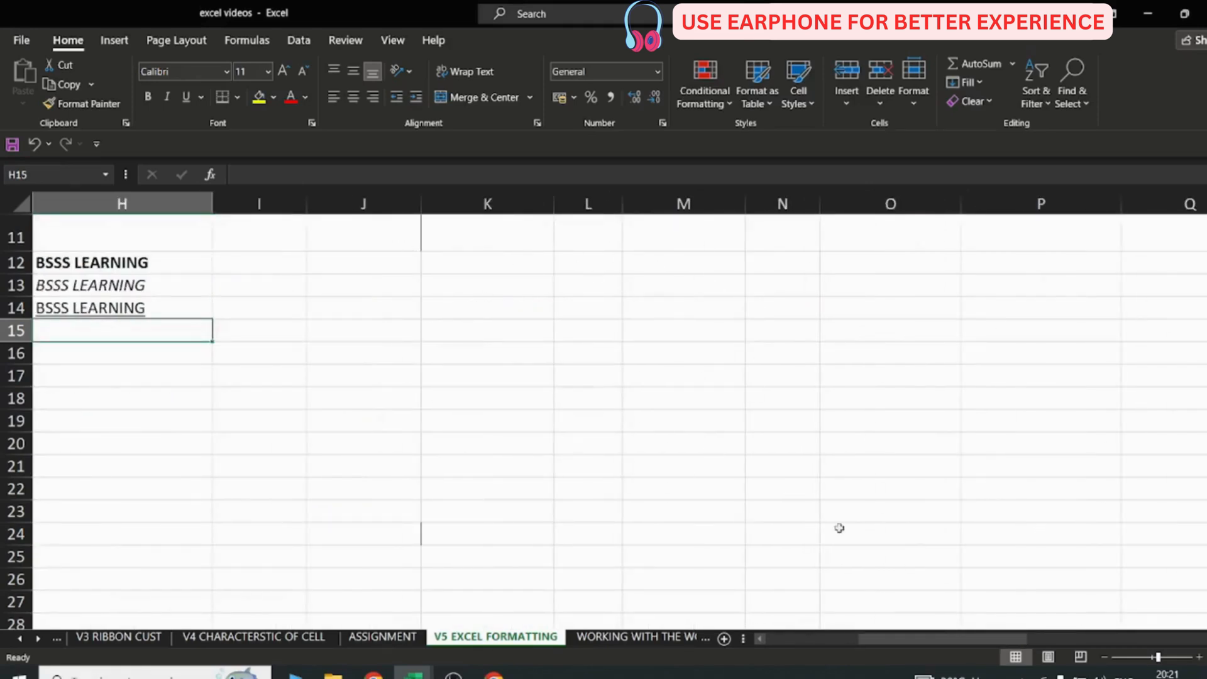
drag(936, 640, 815, 643)
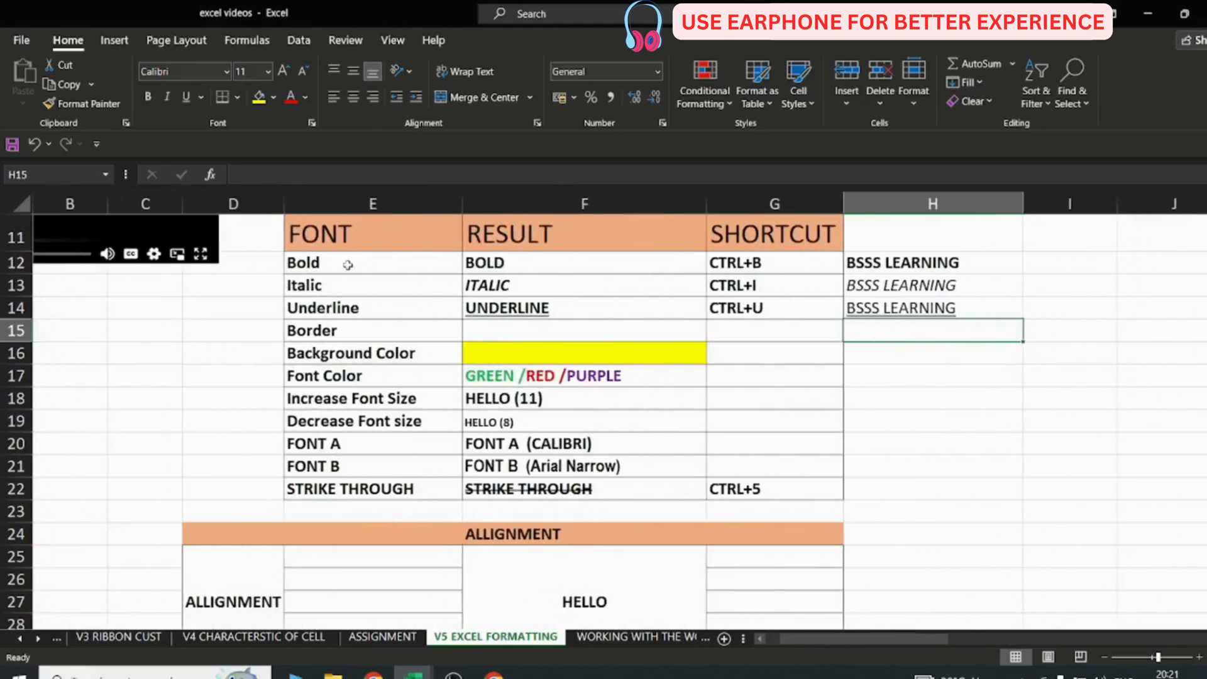
drag(890, 640, 956, 640)
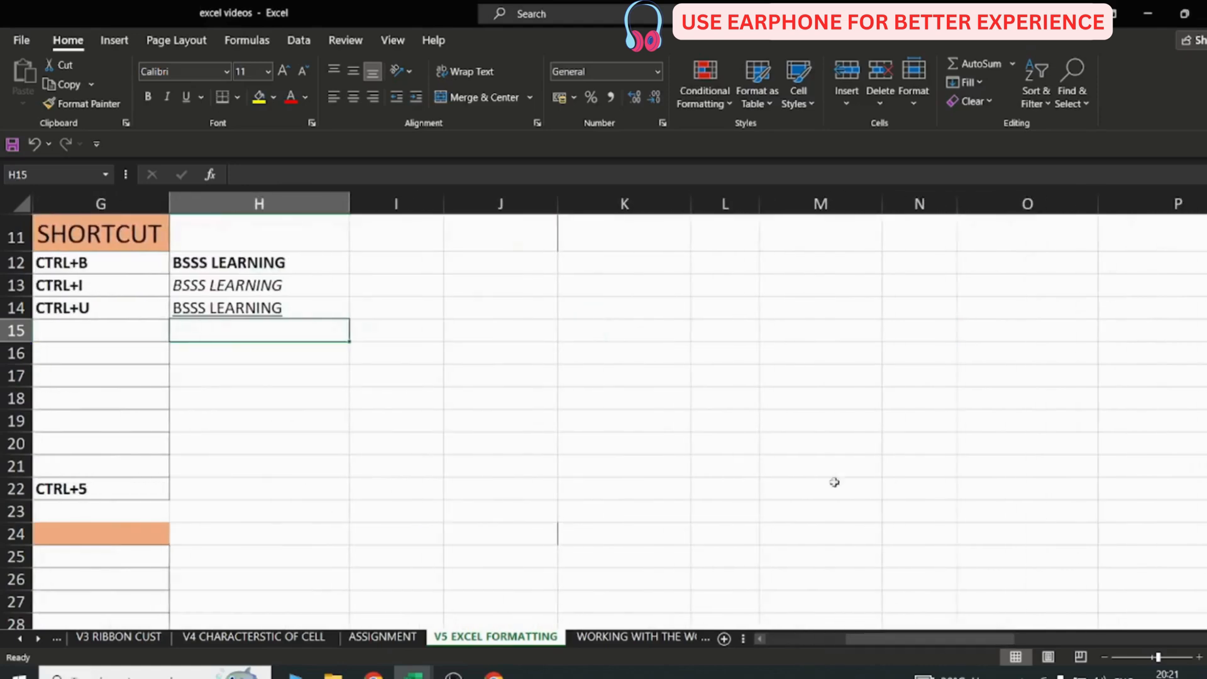
click(638, 304)
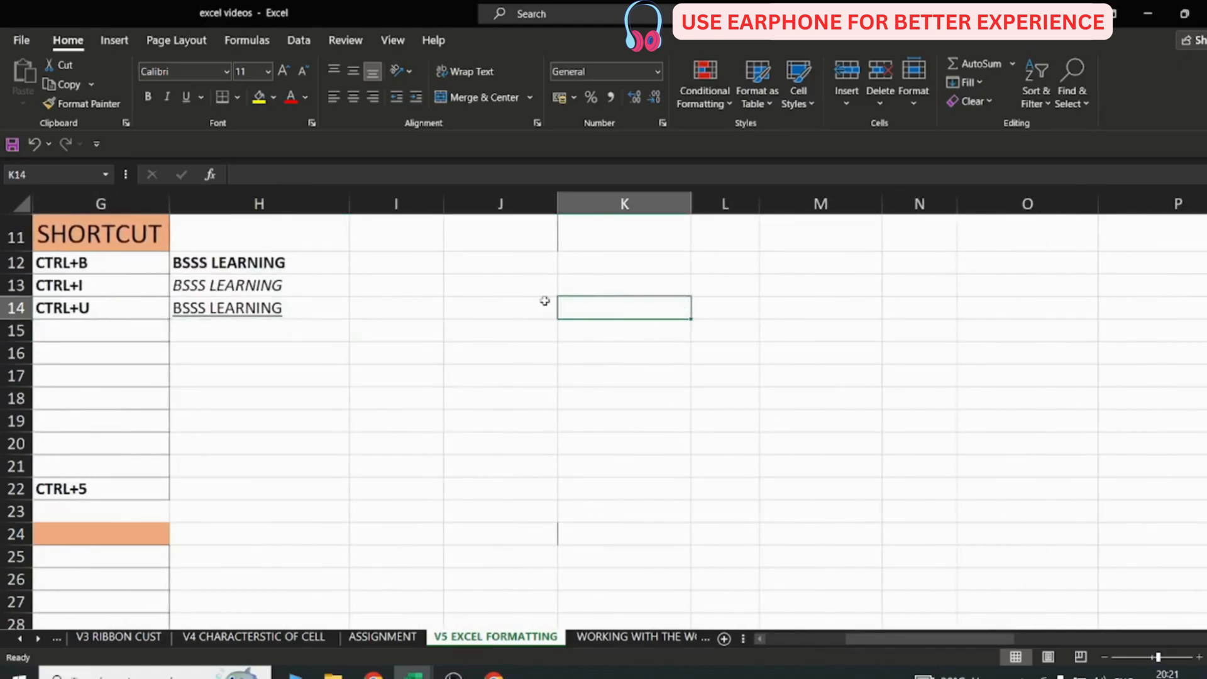
click(238, 97)
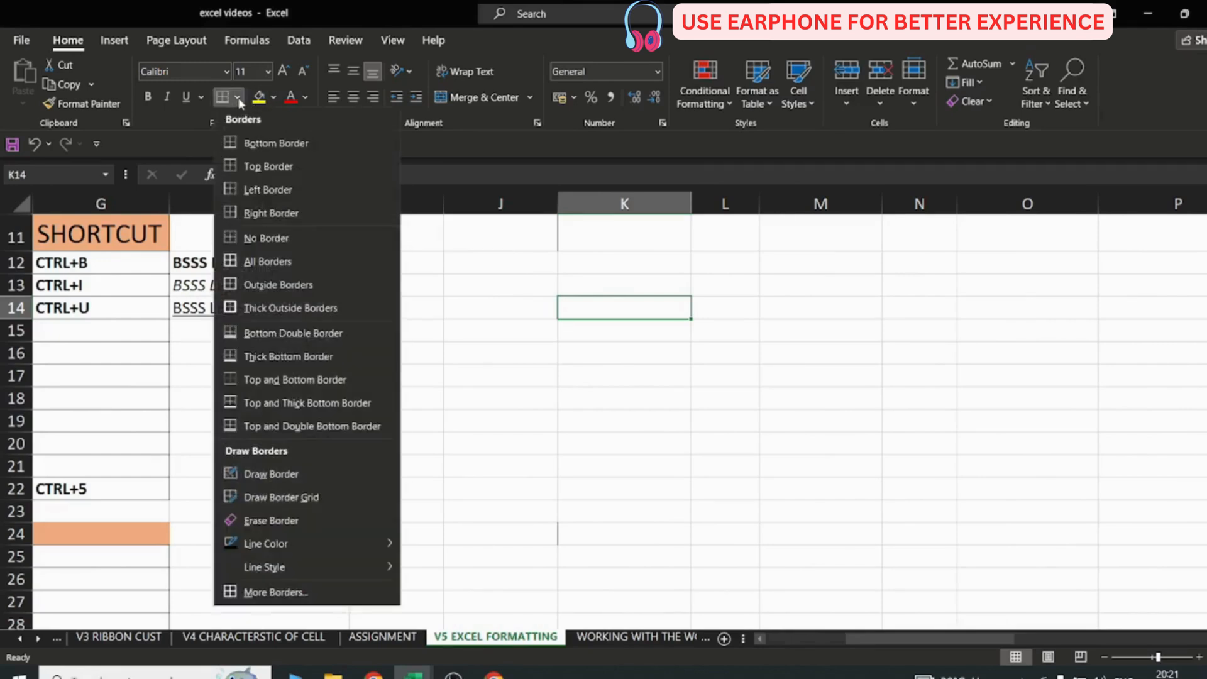
click(266, 149)
click(624, 359)
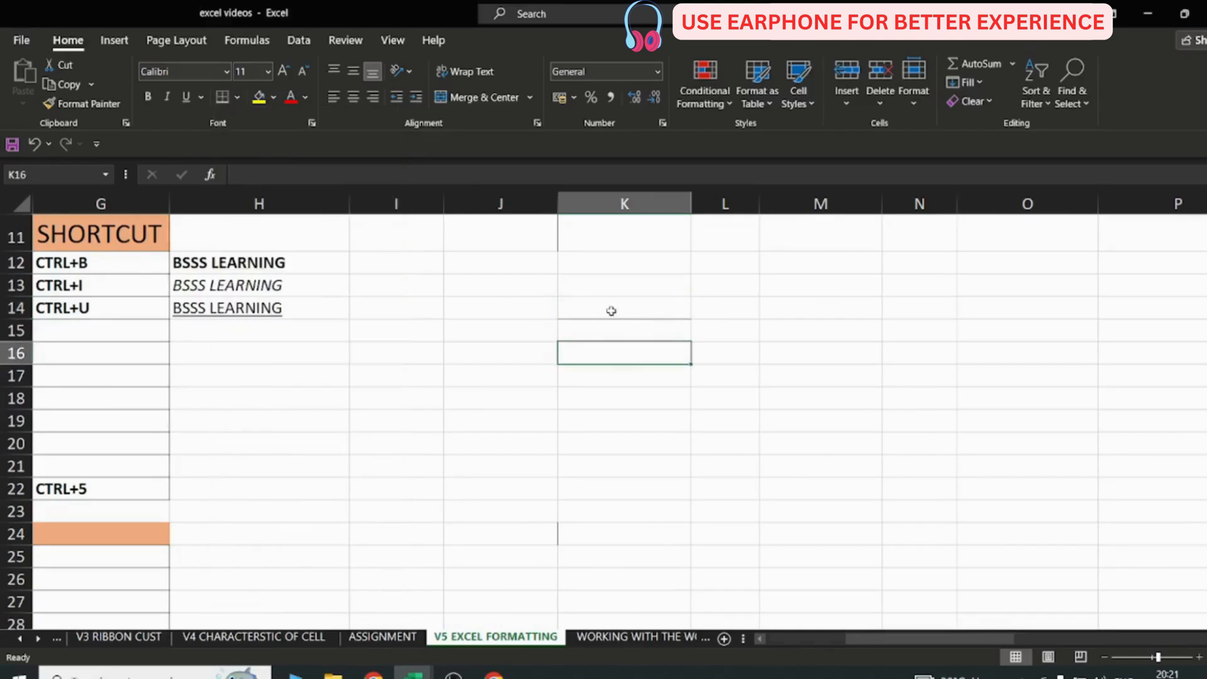
Add a top border to the empty cell L14
click(609, 310)
key(Right)
click(238, 97)
click(255, 164)
click(769, 357)
Add a left border to the empty cell M14
click(778, 307)
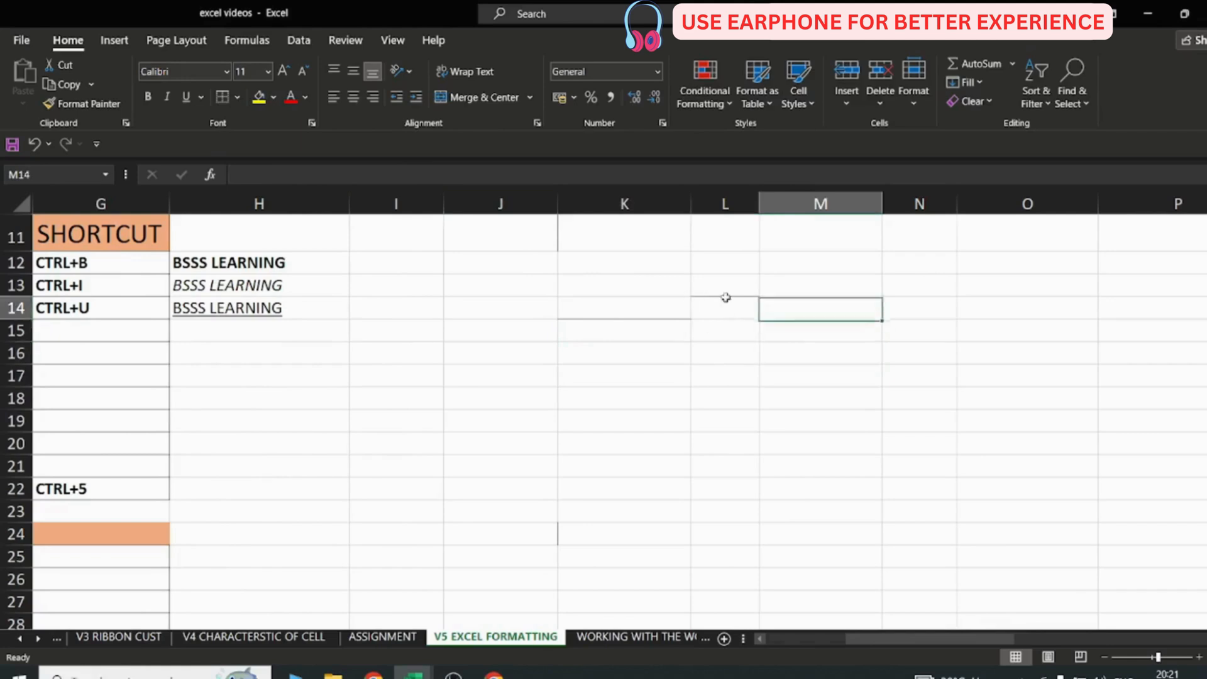
click(239, 97)
click(251, 213)
click(820, 352)
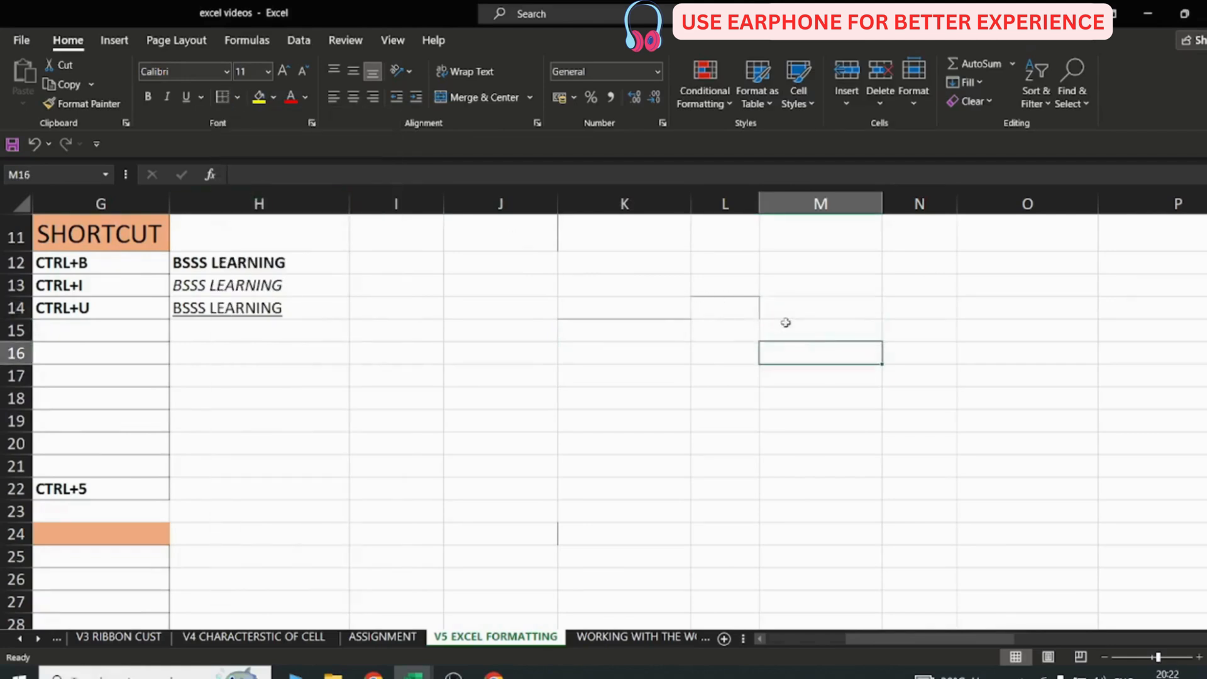
Apply all borders to cell M14 and to the range K17:L20
click(763, 308)
click(237, 99)
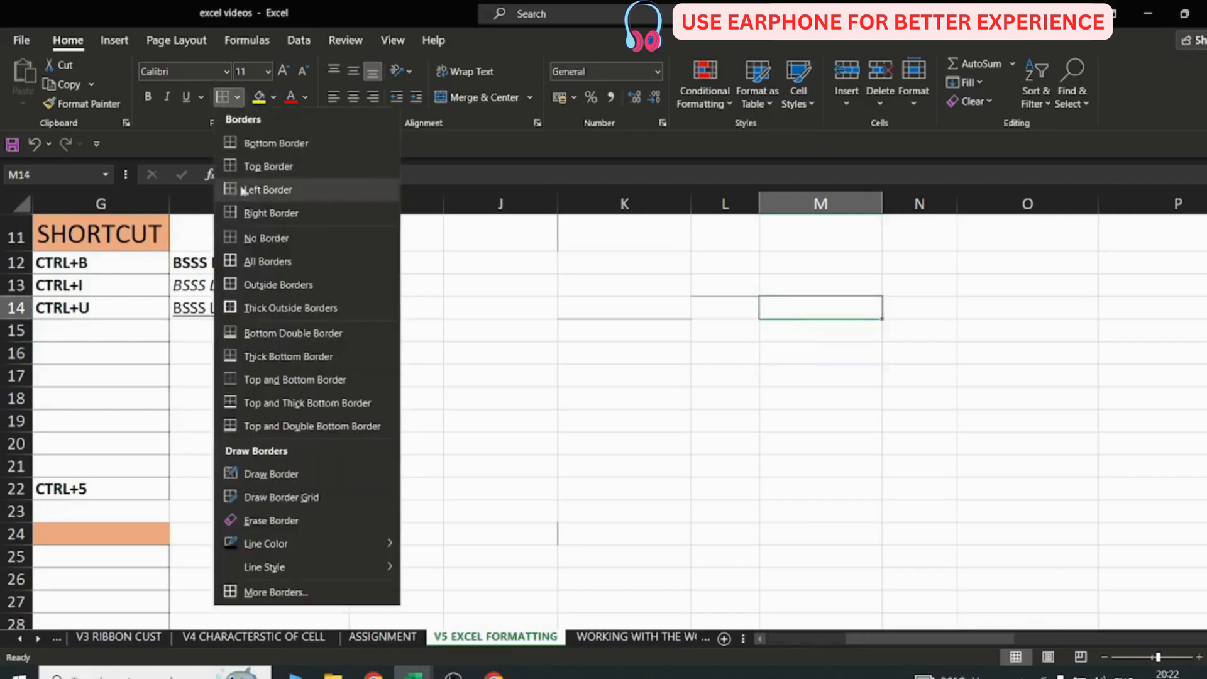
click(259, 261)
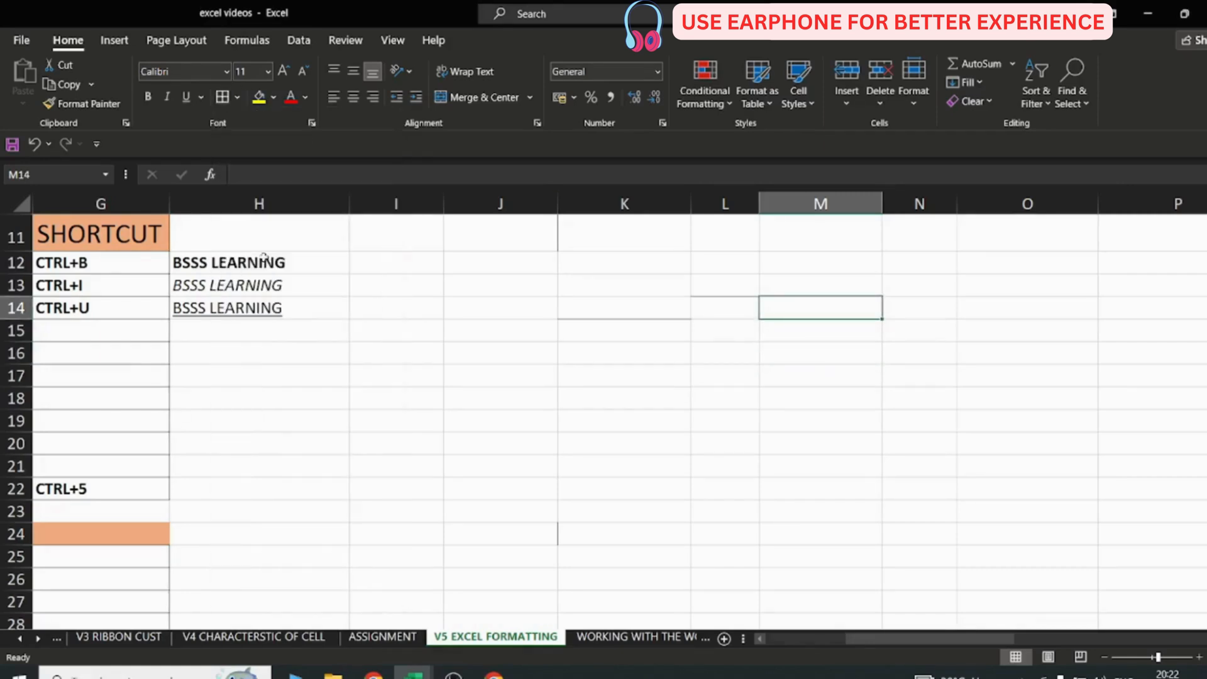
click(766, 381)
drag(624, 382, 725, 439)
click(442, 401)
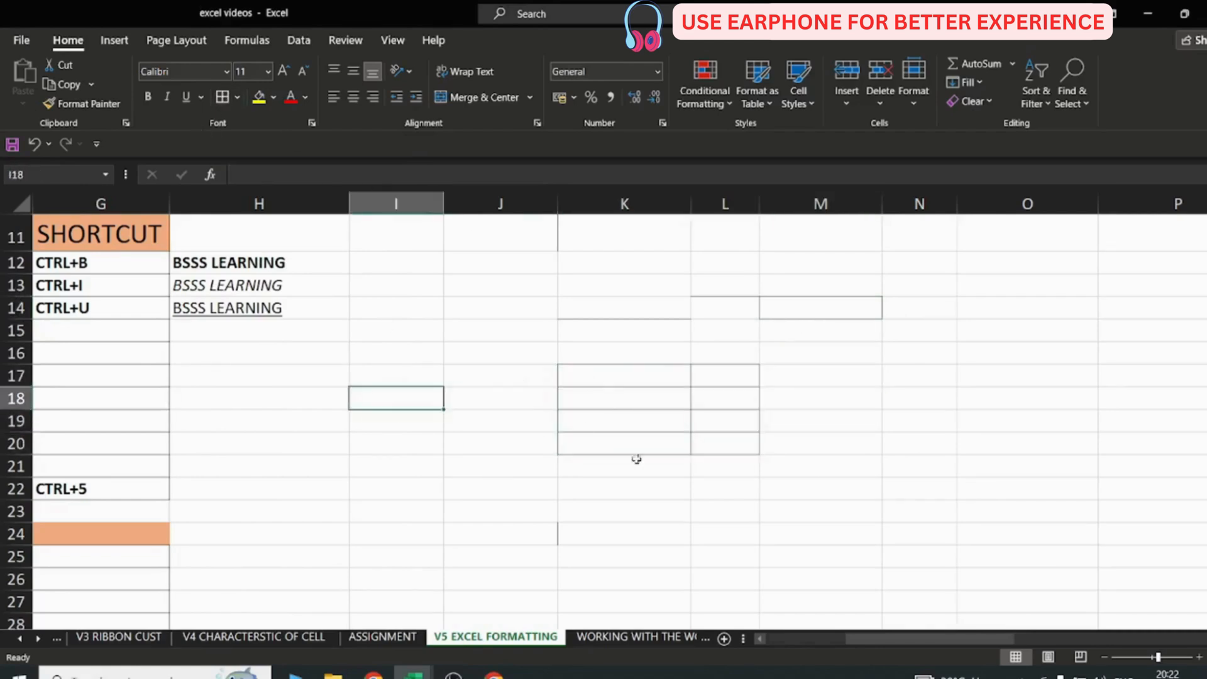
drag(911, 639, 820, 637)
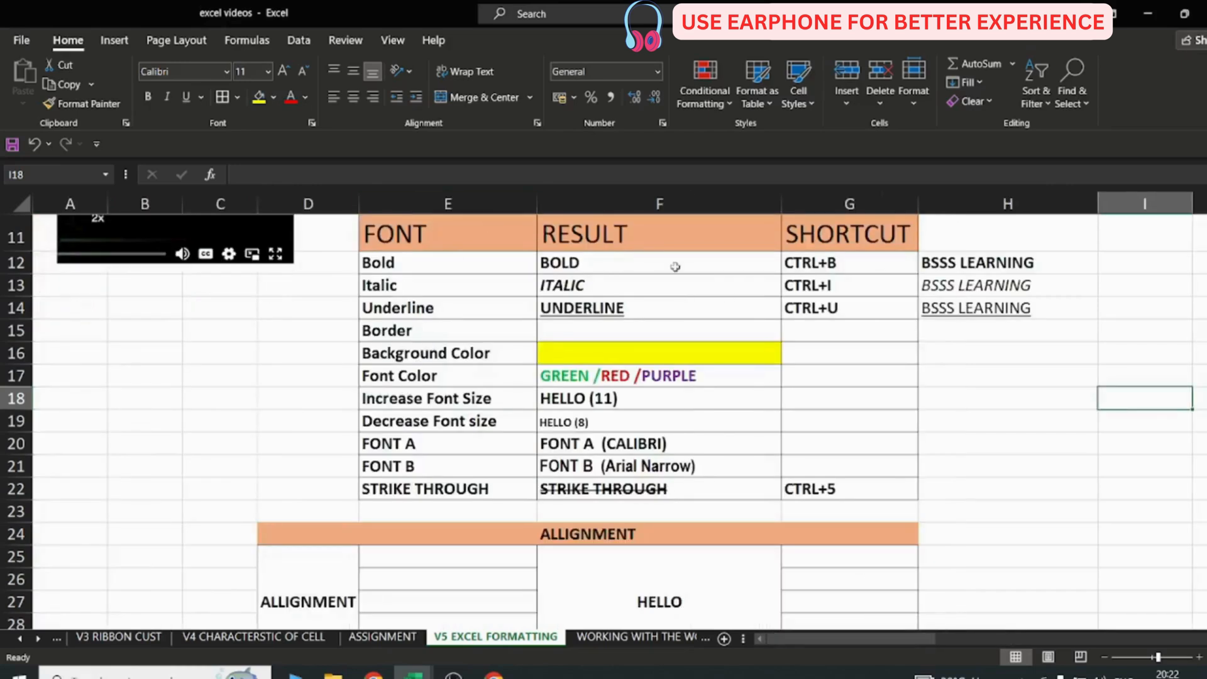
click(237, 97)
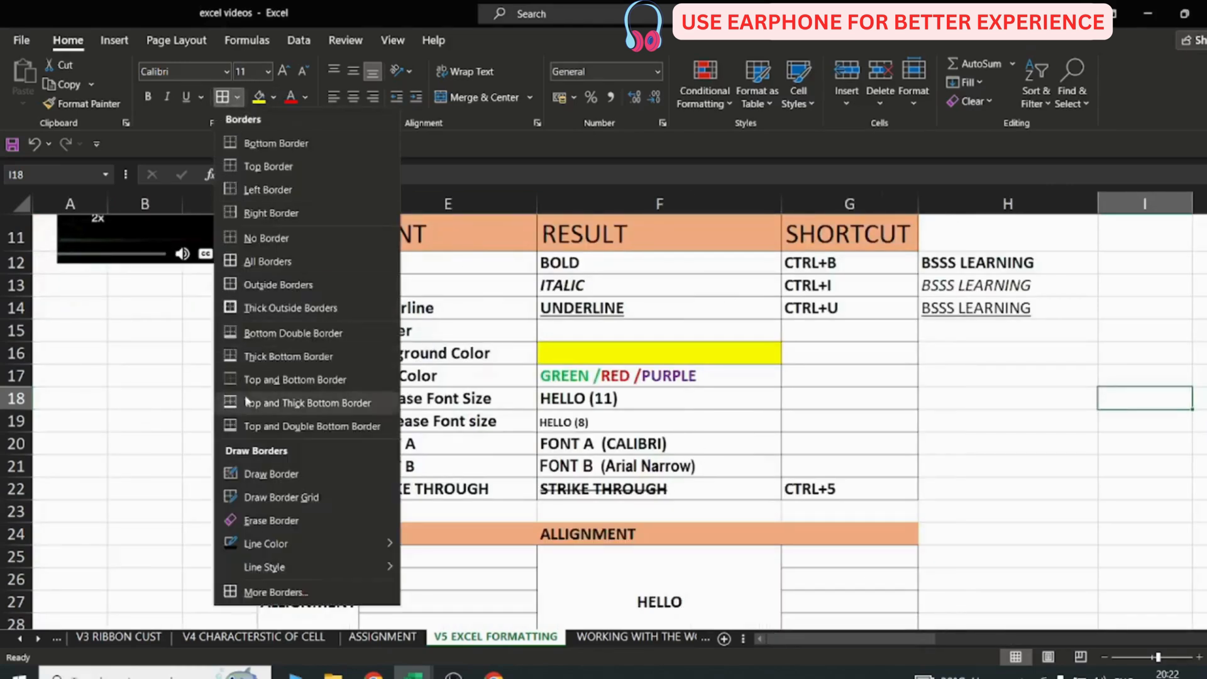
click(1142, 474)
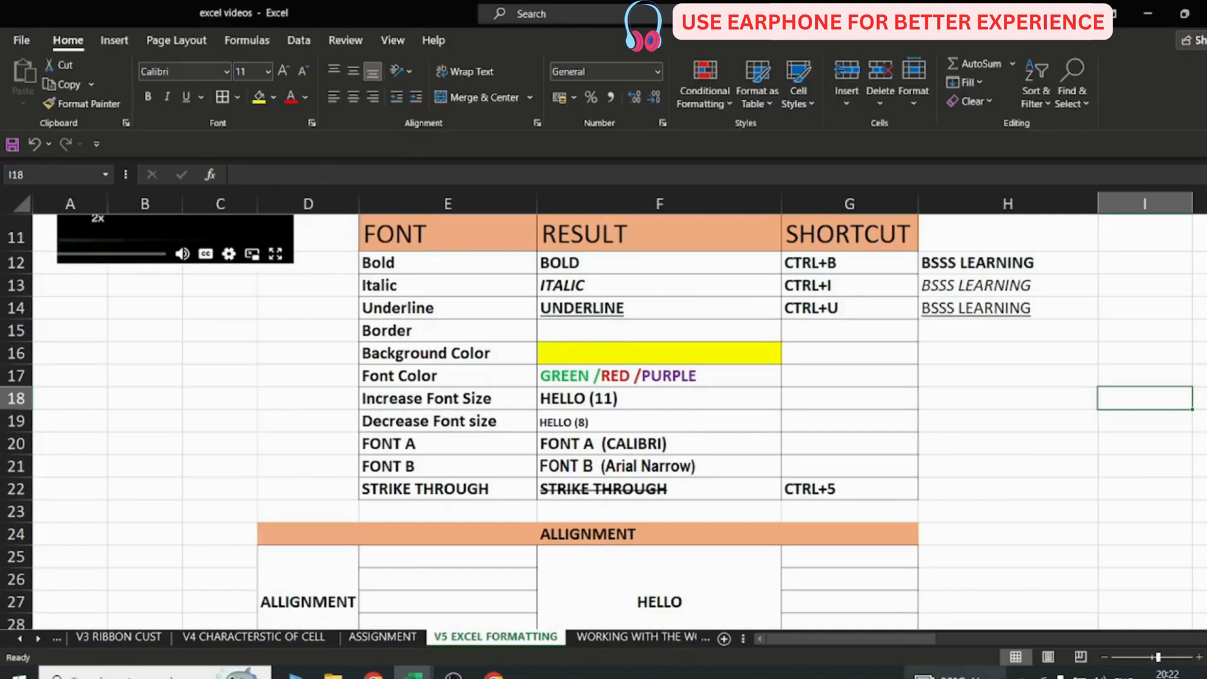
Fill the background of the empty cell N19 with yellow
drag(916, 639, 1011, 639)
click(618, 416)
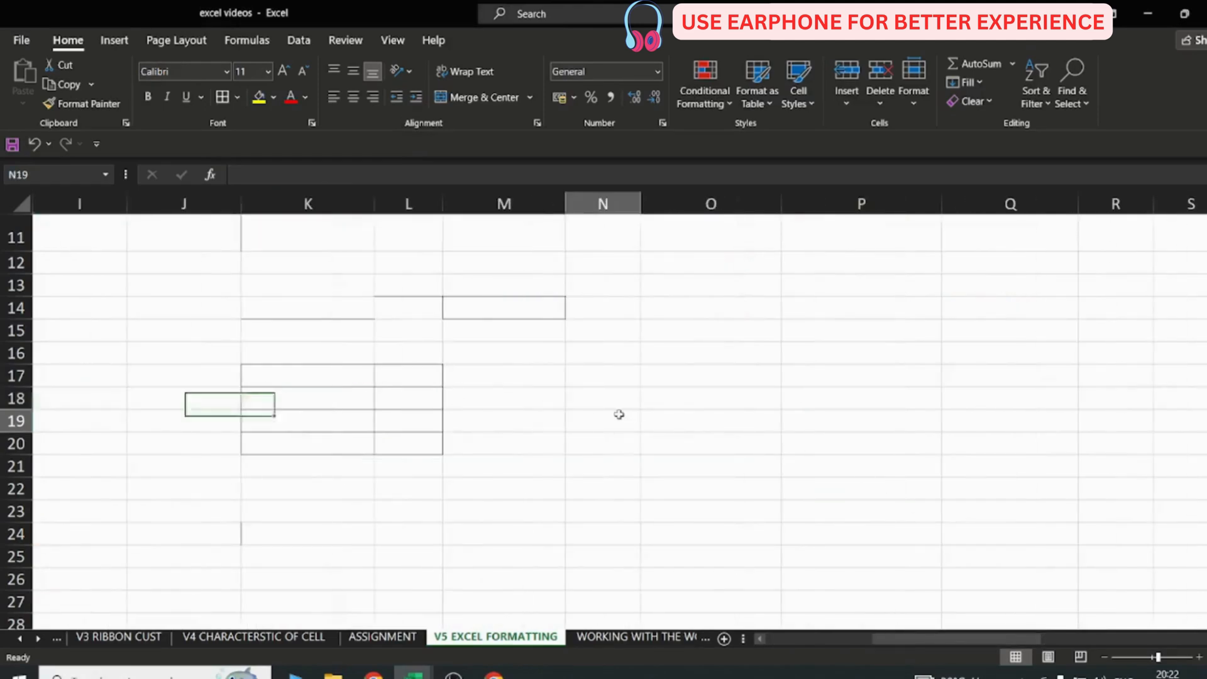
click(259, 98)
click(682, 487)
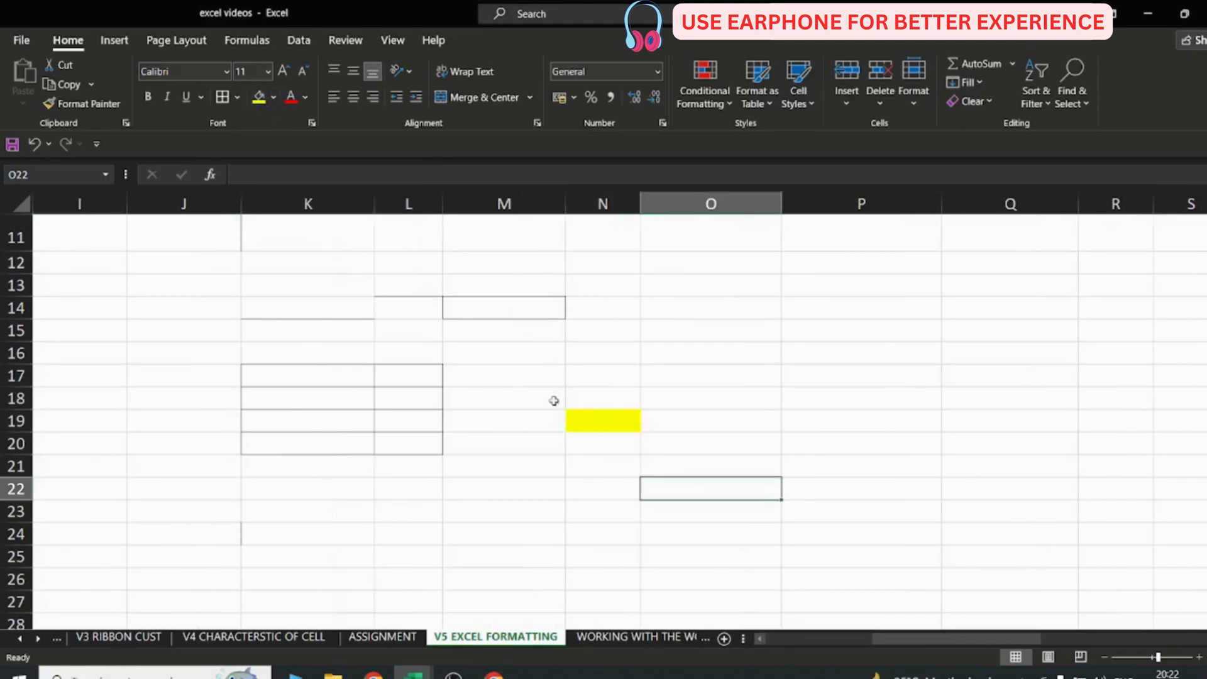
Fill the background of cell O19 with the standard dark blue color
click(273, 98)
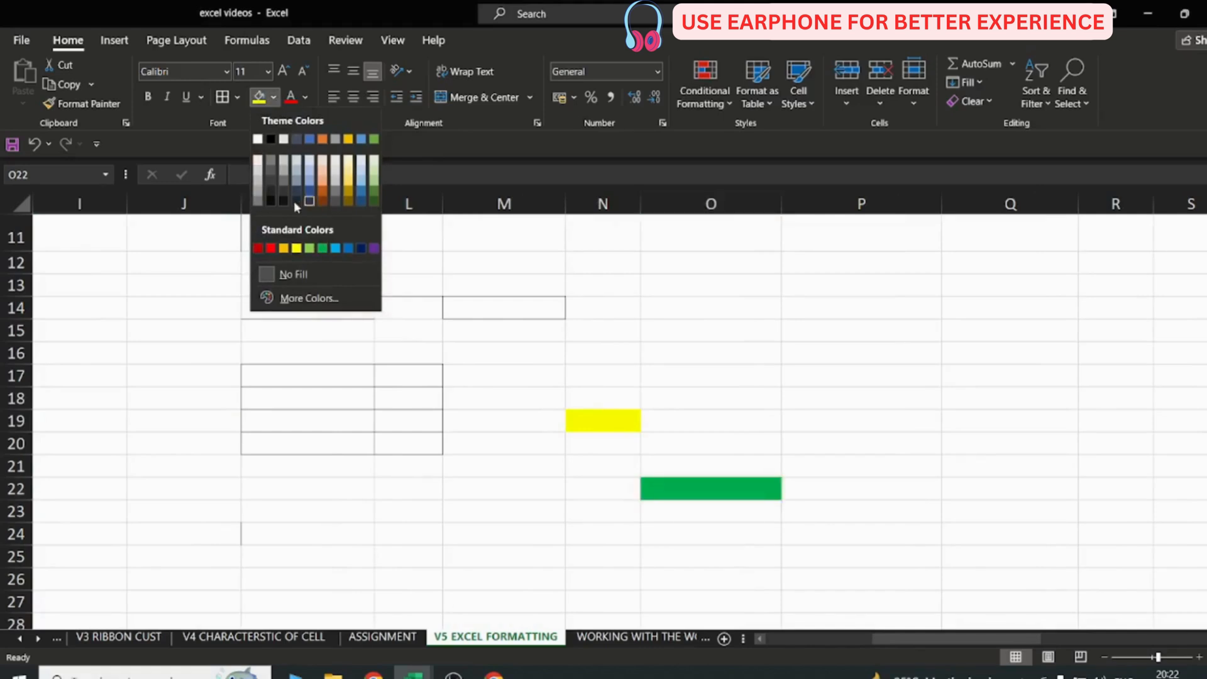
click(681, 428)
click(679, 417)
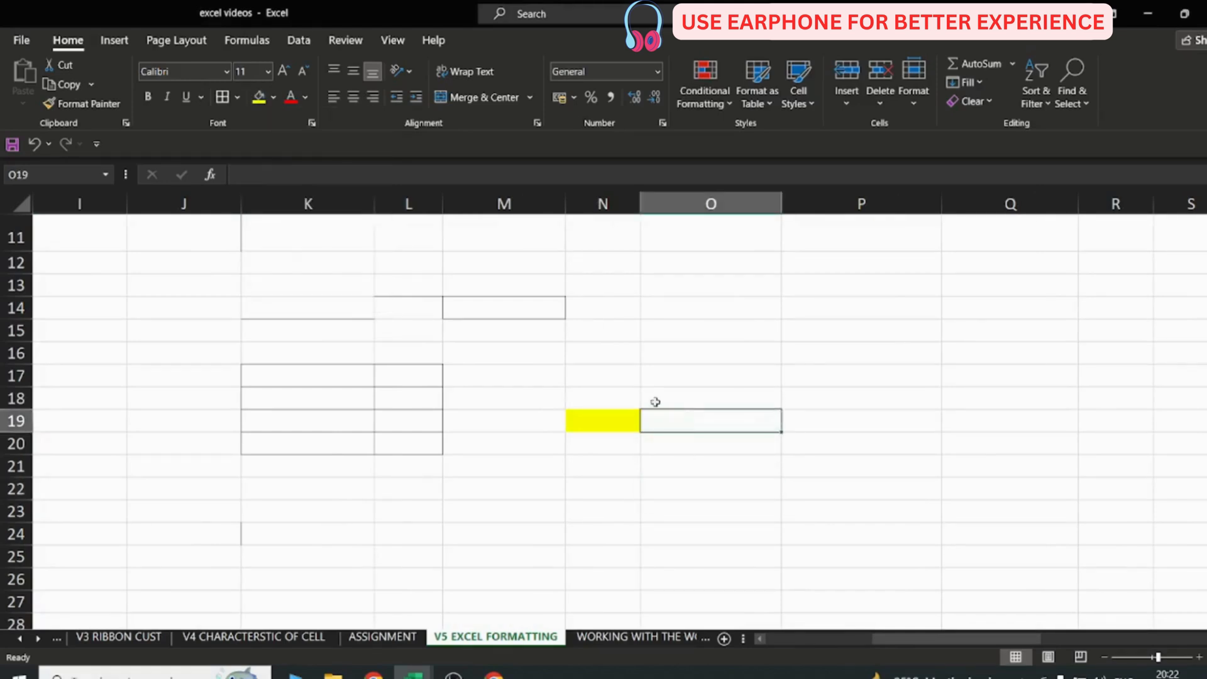
click(274, 98)
click(362, 248)
Fill the background of cell P19 with the standard purple color
click(842, 421)
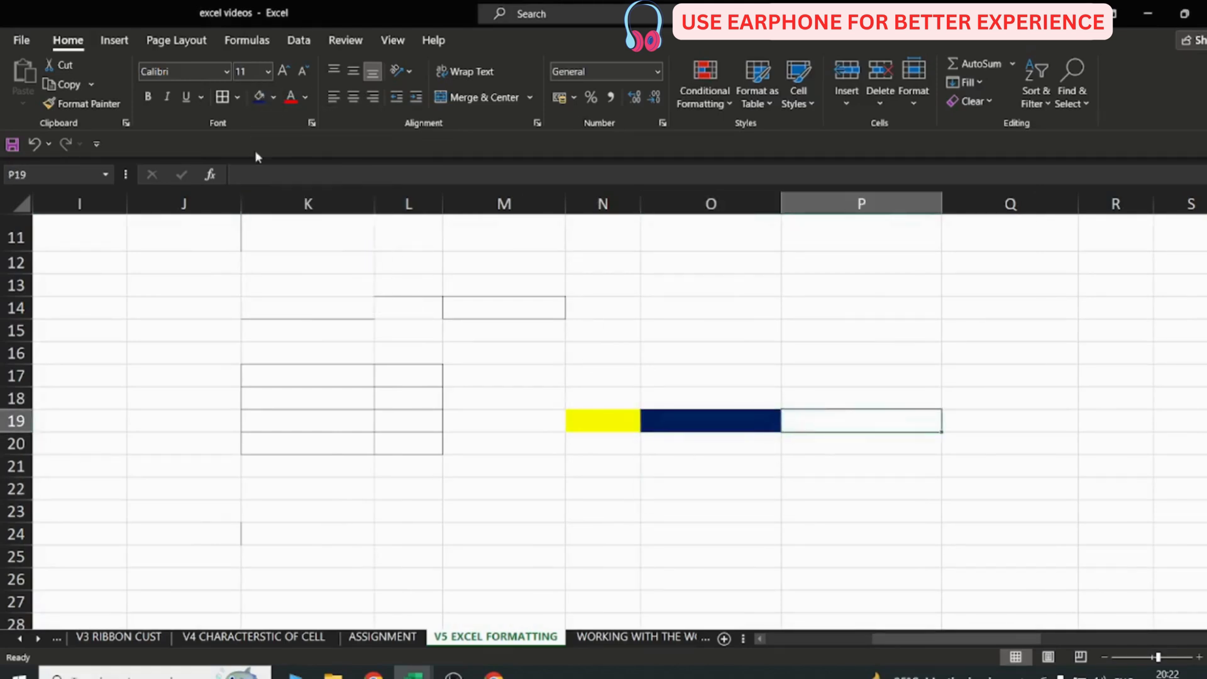
click(274, 98)
click(376, 248)
click(827, 465)
Enter "RED" in cell H17, beside the Font Color row, and color the text red
drag(824, 427, 597, 421)
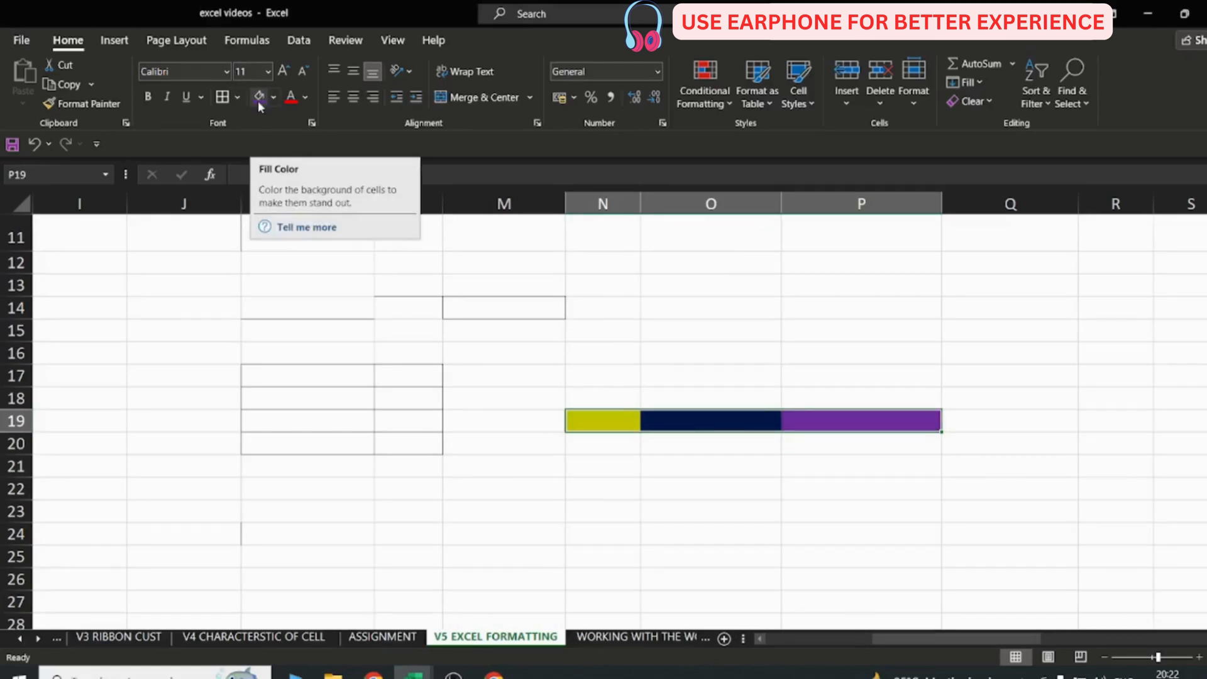
drag(919, 638, 788, 643)
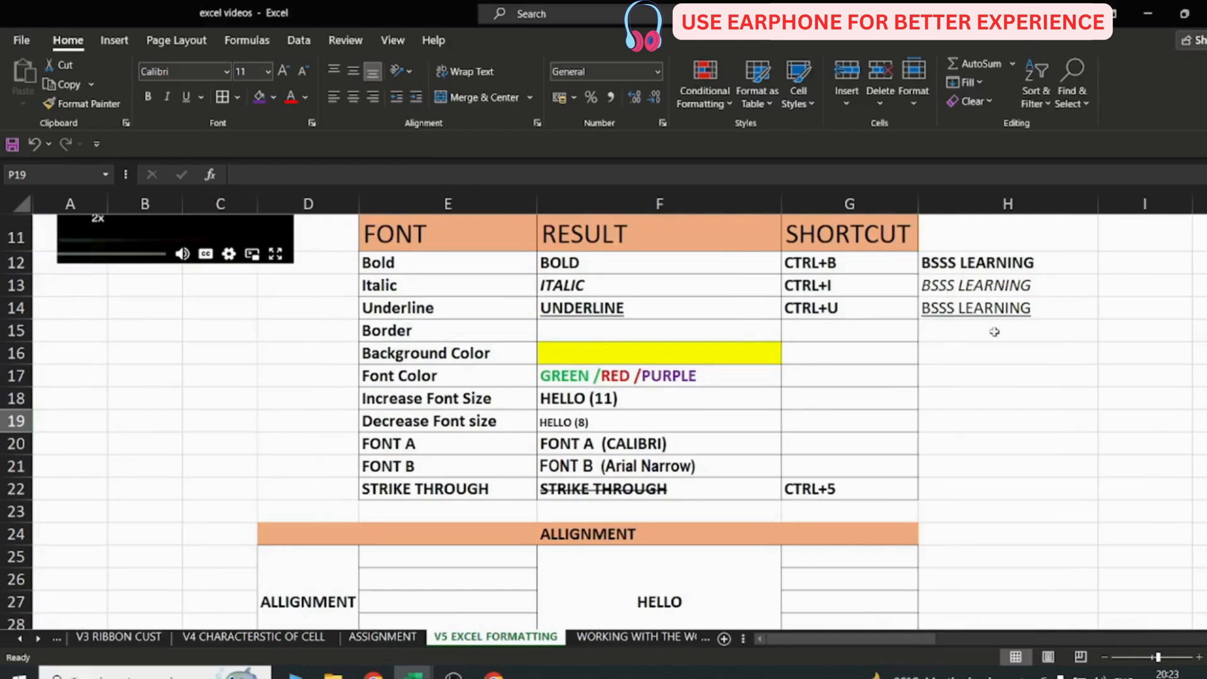
click(943, 375)
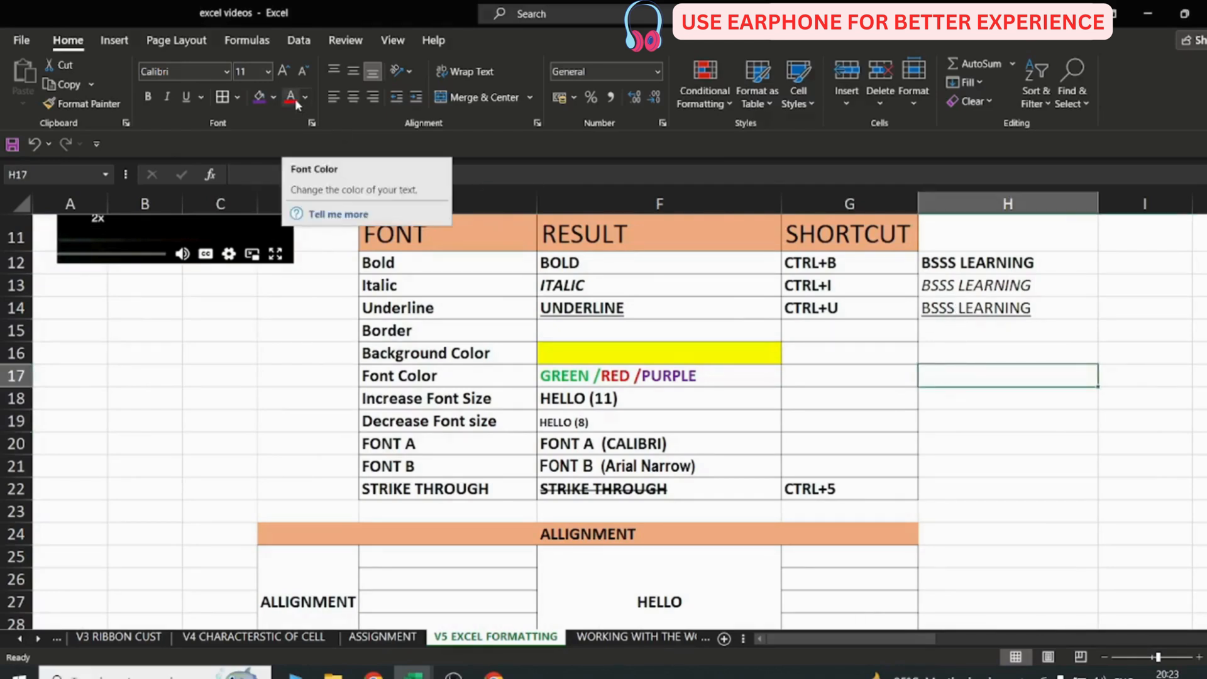
double_click(956, 369)
text(BSSS)
key(BackSpace)
key(BackSpace)
key(BackSpace)
key(BackSpace)
text(RED)
key(Return)
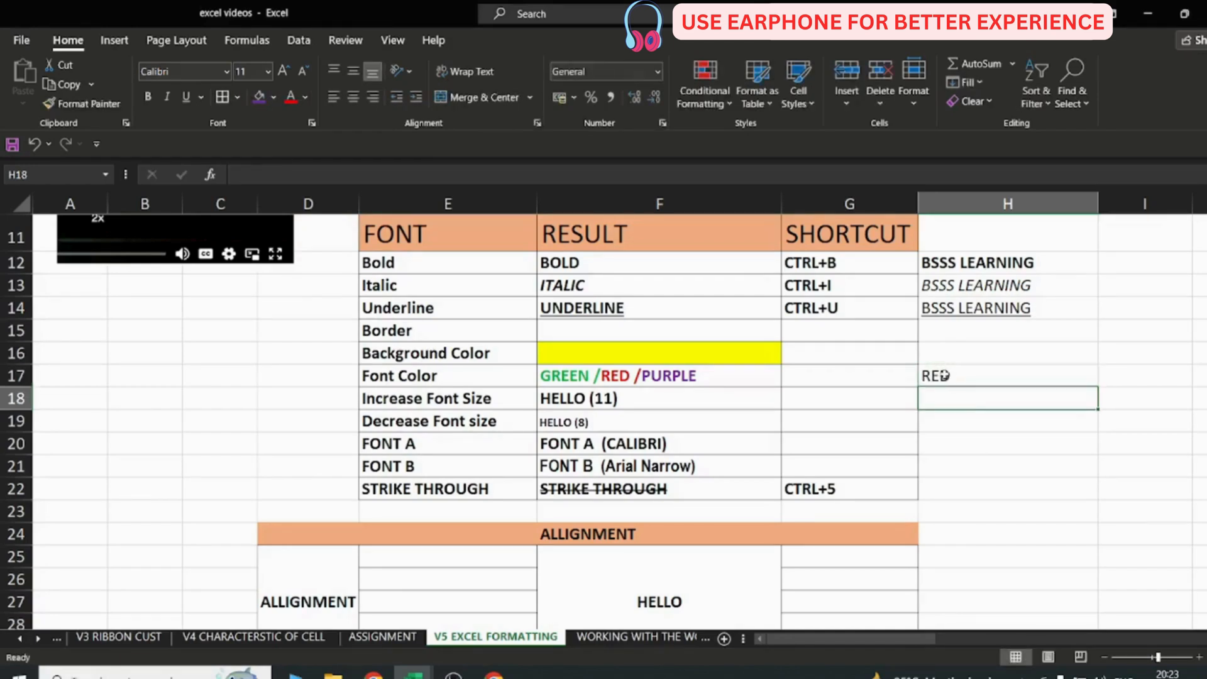
click(945, 375)
click(290, 96)
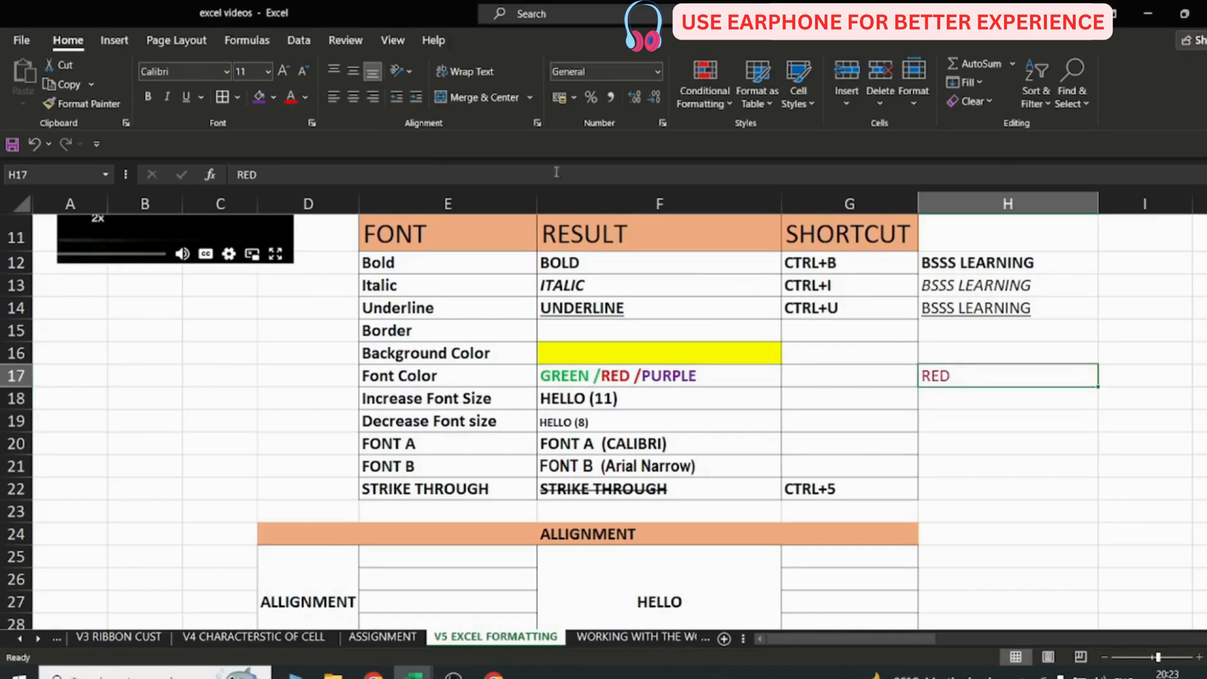
Append "/GREEN" to the text in H17 and color only the word GREEN with the green theme color
double_click(956, 374)
text(/GREEN)
click(1002, 396)
double_click(1007, 377)
drag(1007, 376, 951, 375)
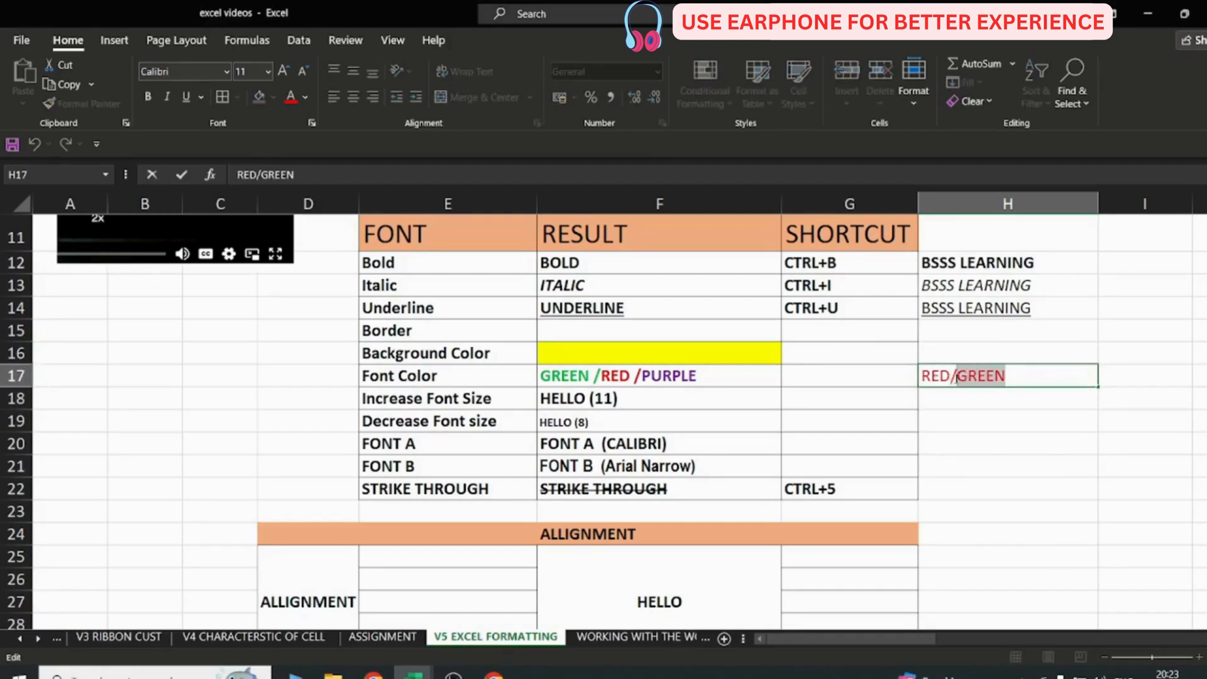
click(305, 96)
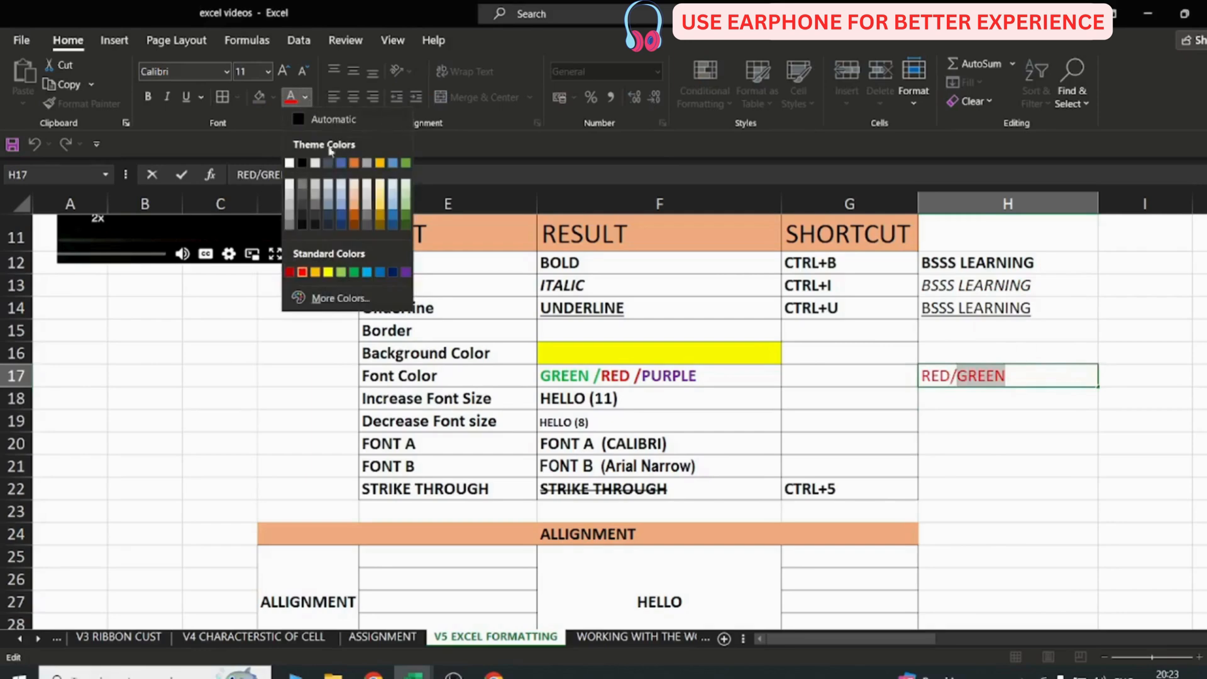
click(398, 163)
click(976, 416)
drag(450, 376, 973, 373)
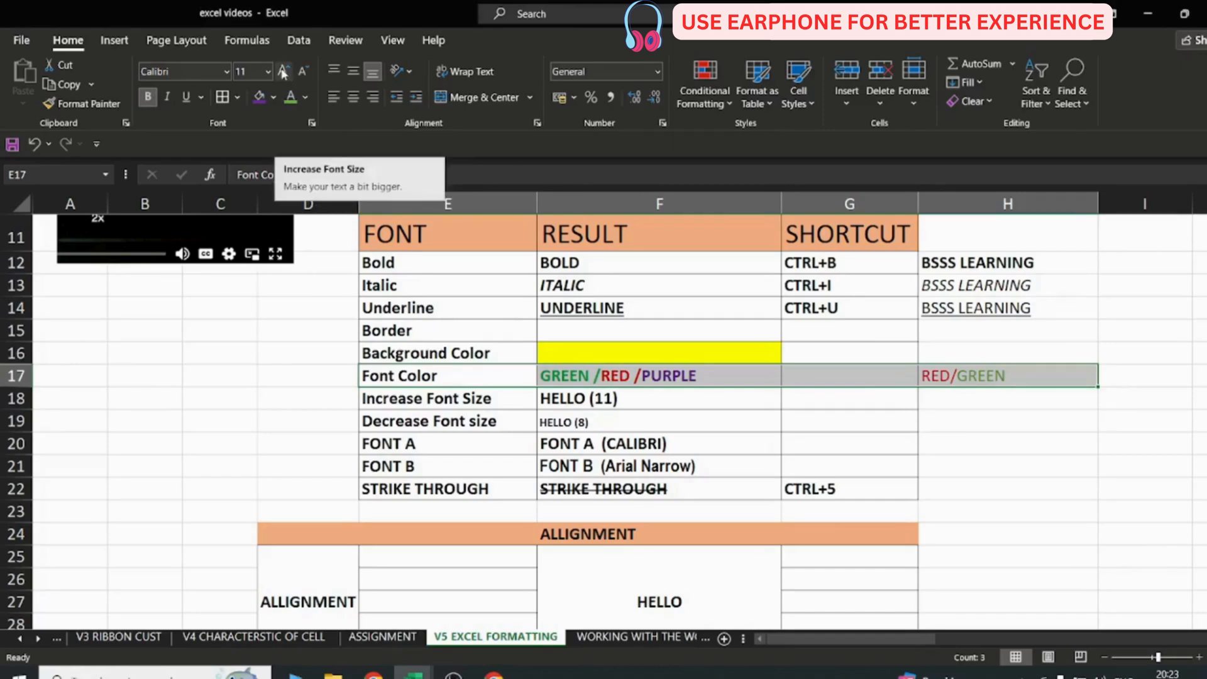
Enter "BSSS LEARNING" in cell H18 and make it bold
click(951, 406)
text(BSSS LEARNING)
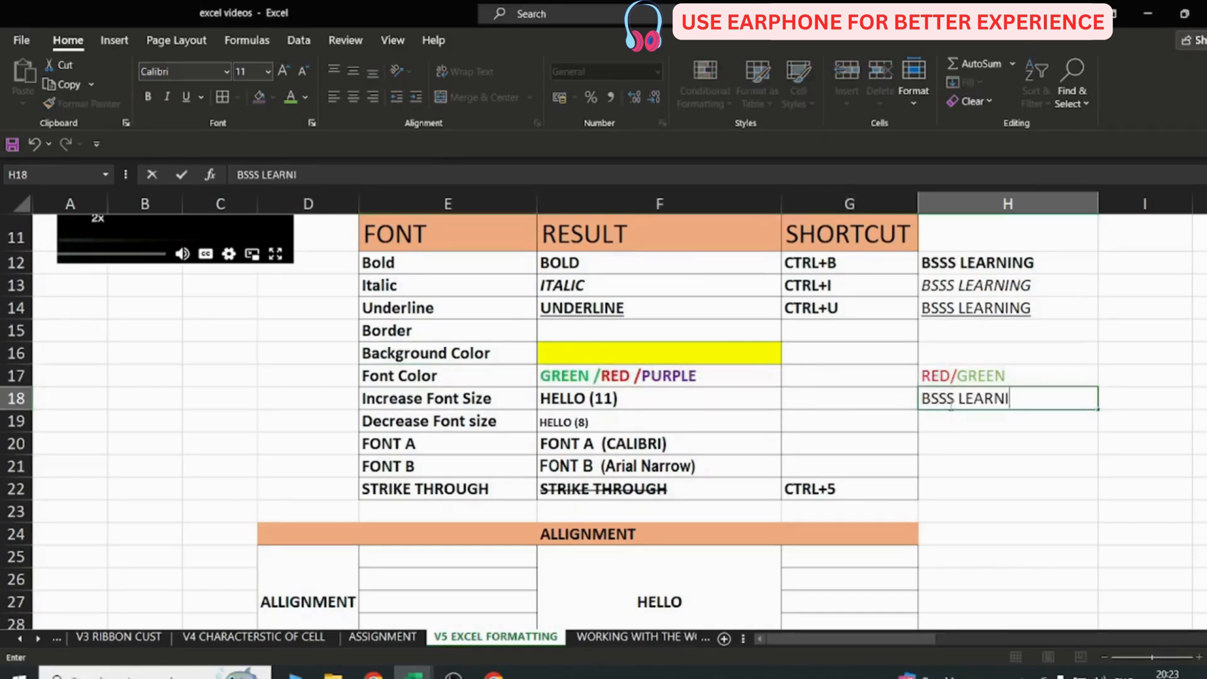
key(ctrl+b)
key(Return)
click(992, 398)
key(ctrl+b)
Decrease the font size of H18 stepwise to 8
click(304, 74)
click(303, 74)
click(304, 74)
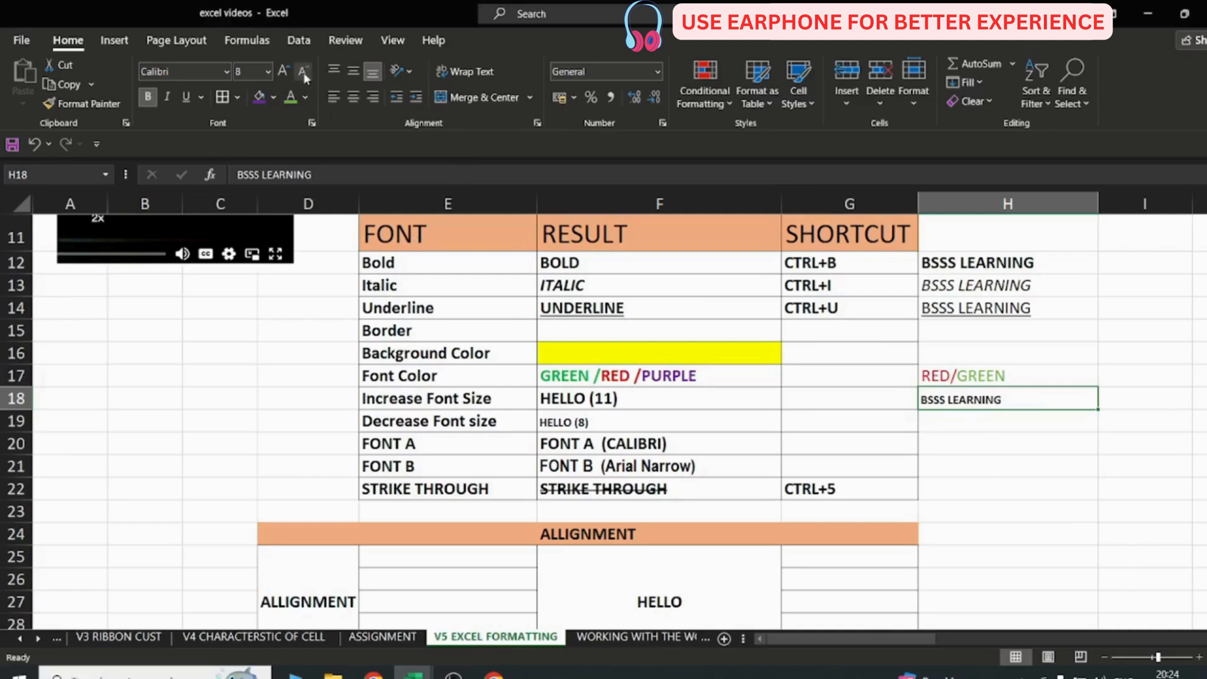
Increase the font size of H18 by several steps and reduce it again to 10
click(287, 70)
click(287, 71)
click(286, 70)
click(286, 71)
click(287, 71)
click(297, 73)
click(297, 73)
click(297, 72)
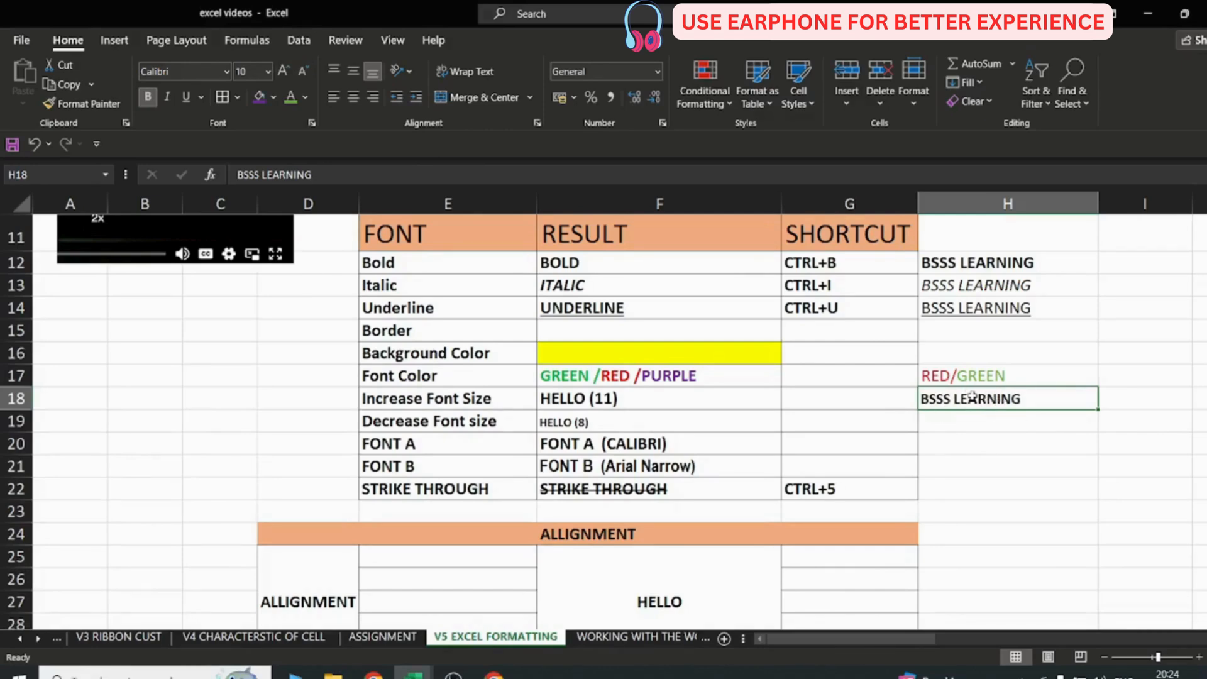
Set the font size of H18 to 12
click(956, 425)
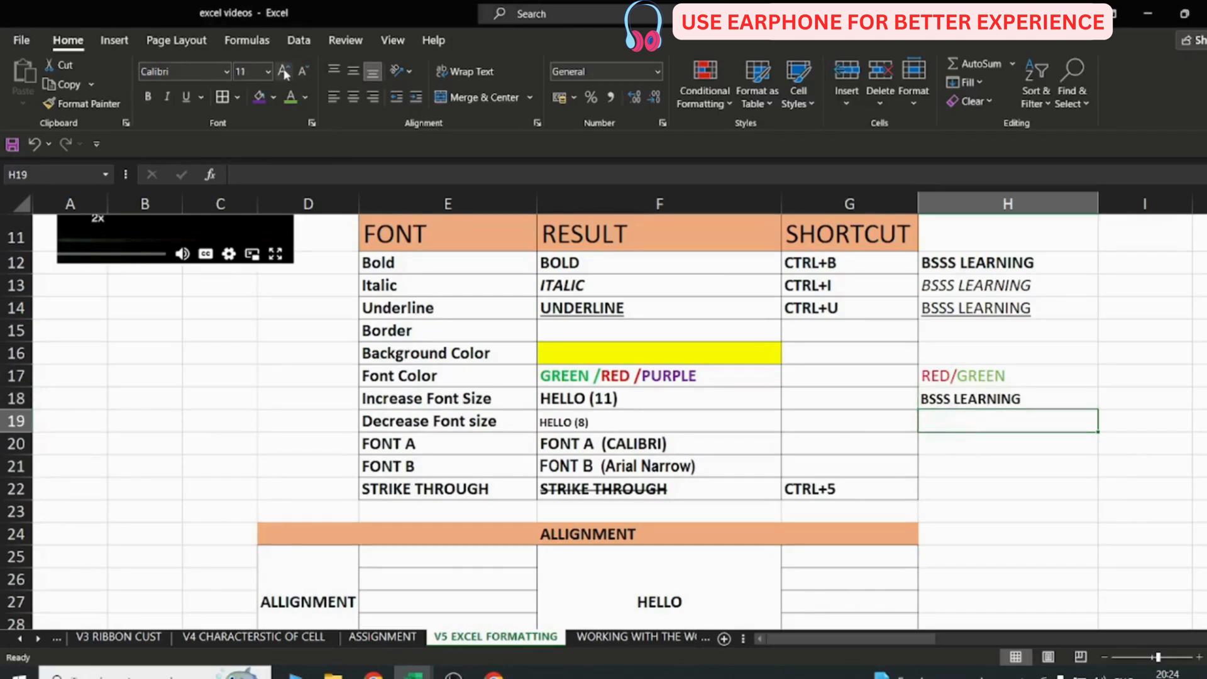
key(Up)
click(257, 71)
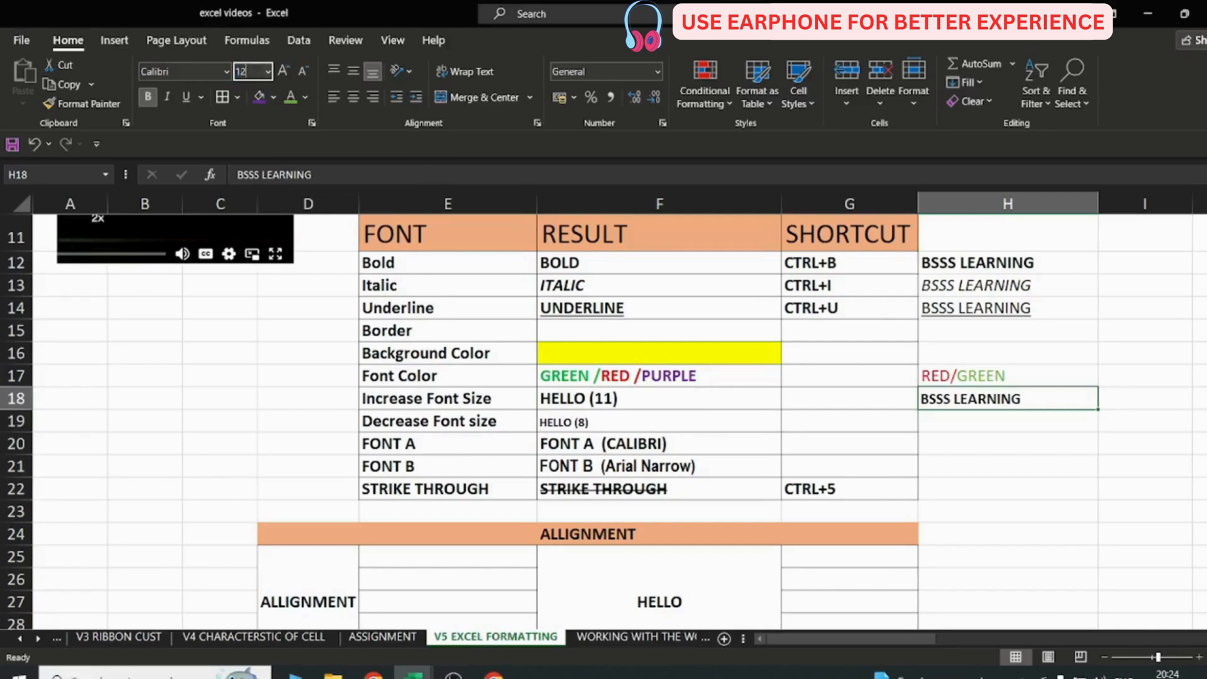
key(Return)
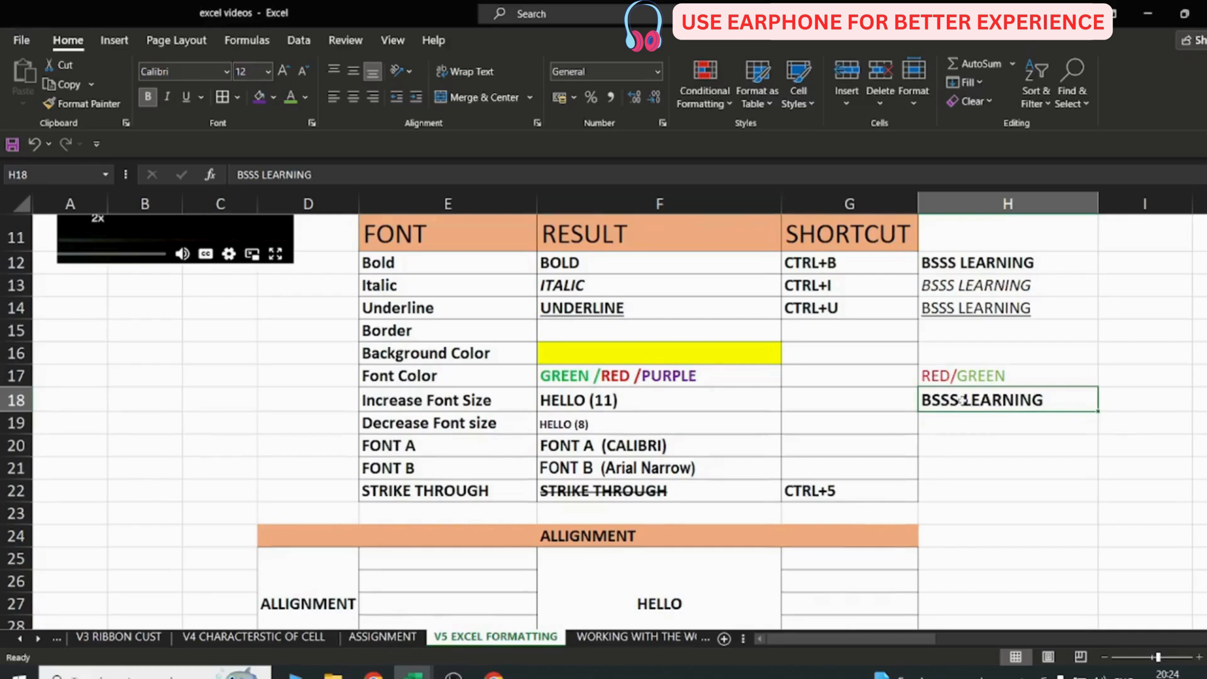
Fill the contents of H18 down into H19 and set the font size of H19 to 2
click(983, 418)
key(ctrl+d)
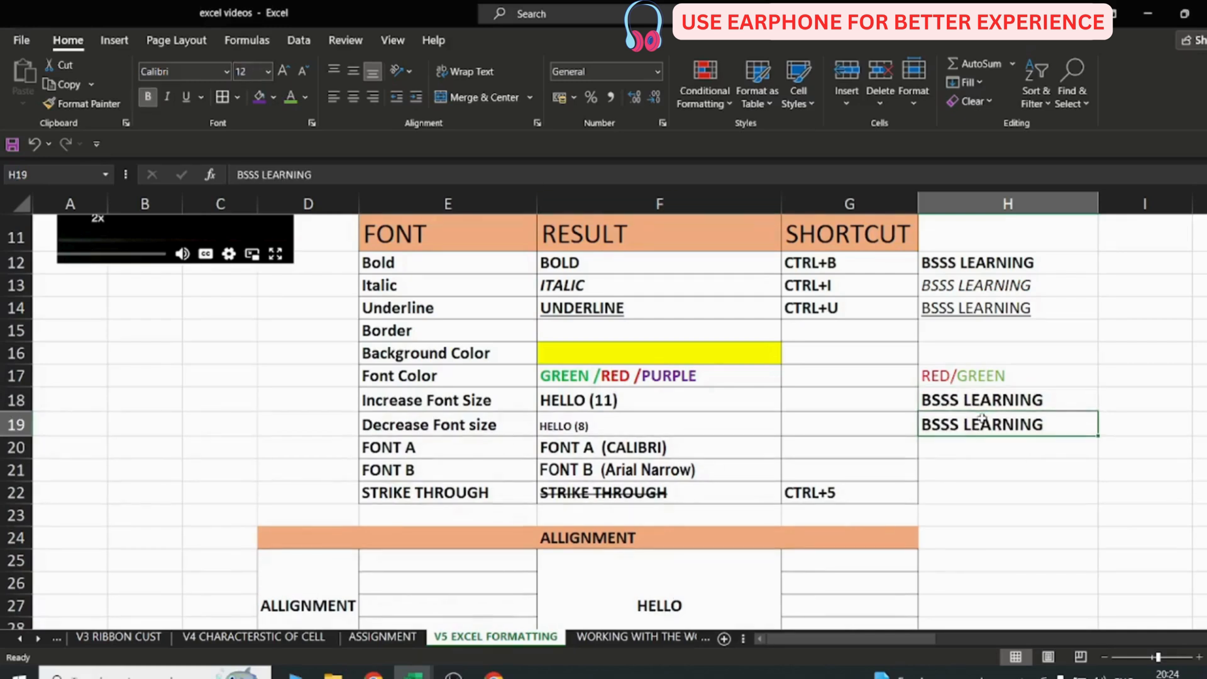
click(250, 71)
text(2)
key(Return)
Set the font size of H19 to 8
click(240, 71)
text(8)
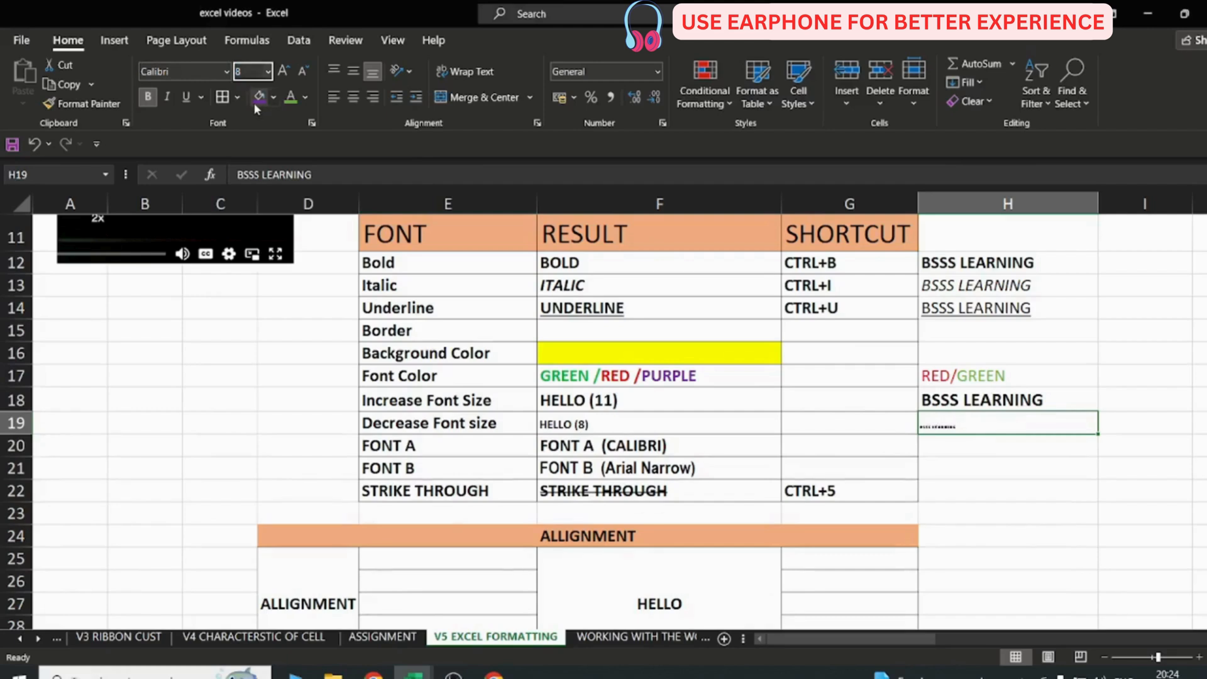
key(Return)
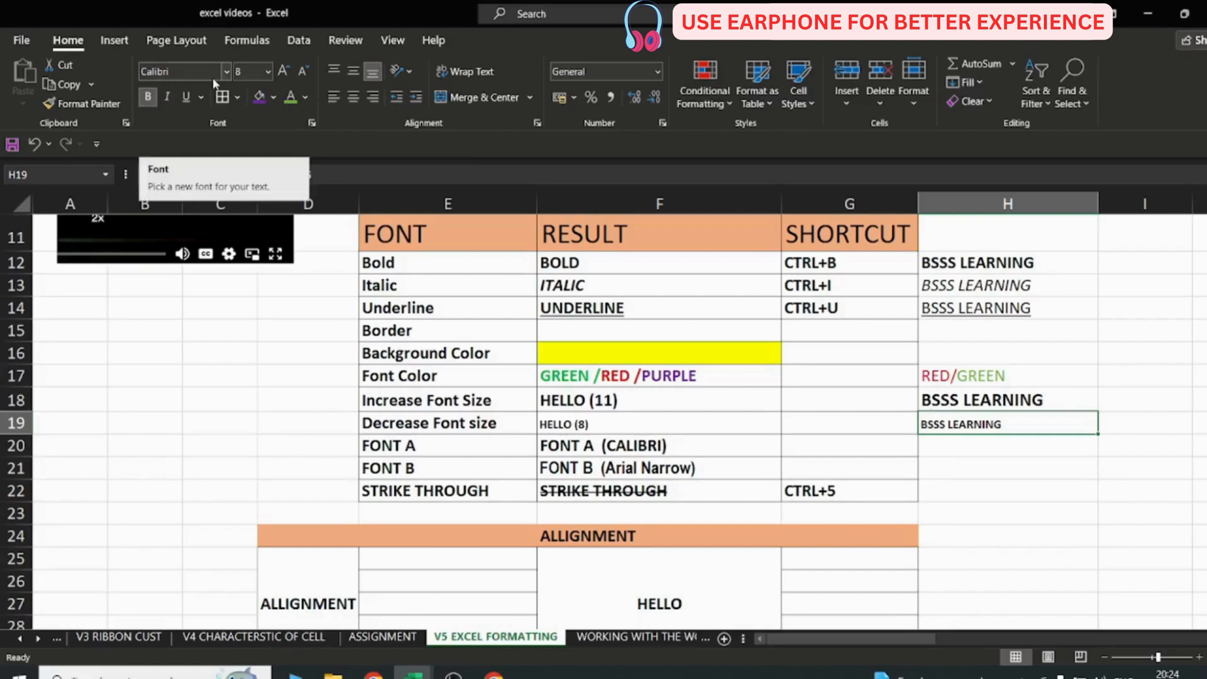
Browse the available fonts for the FONT B label in E21 without applying one
click(439, 449)
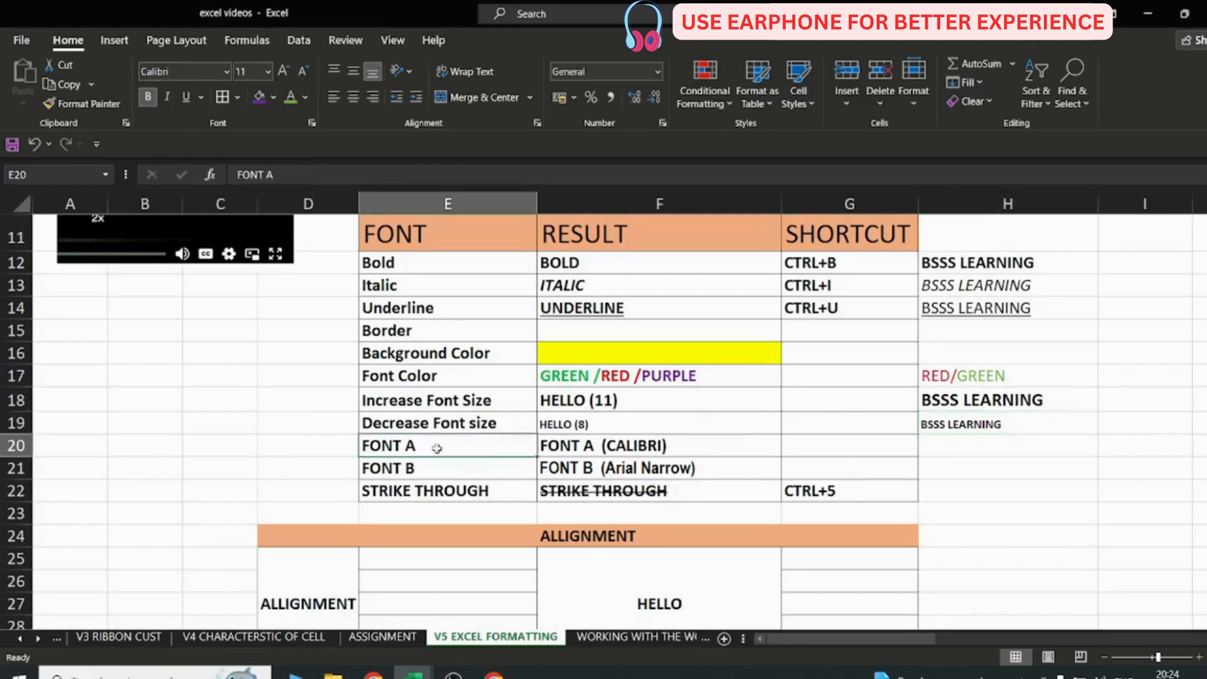
click(457, 466)
click(226, 71)
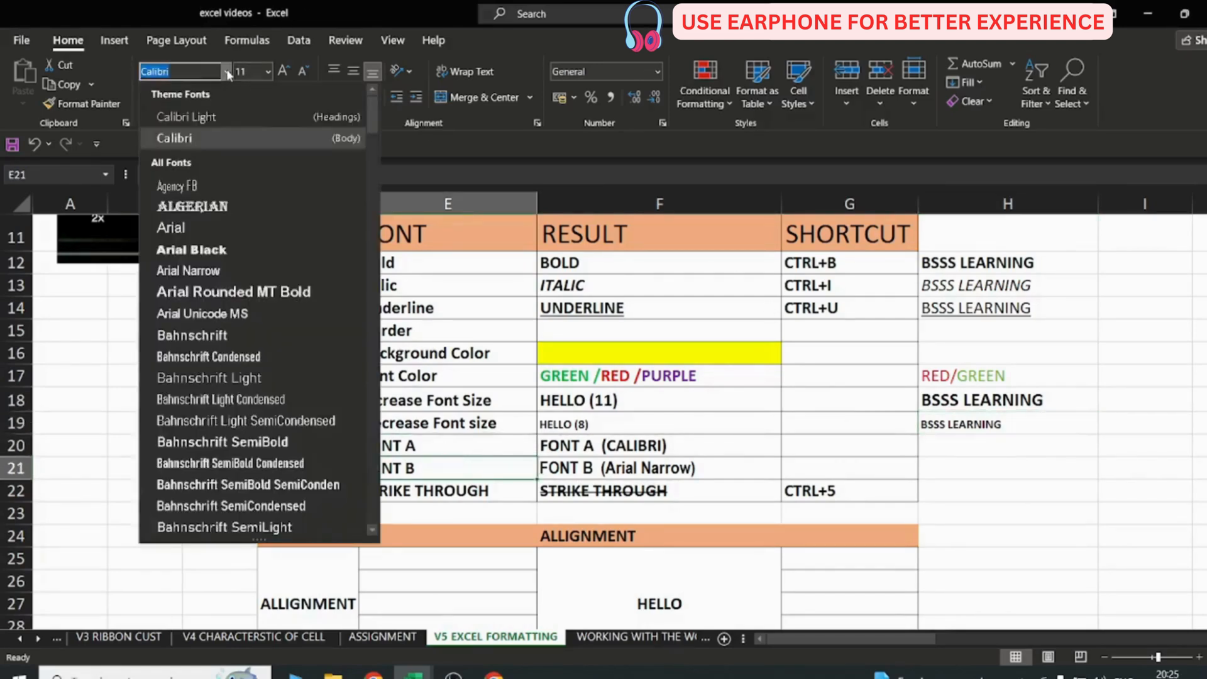
scroll(186, 306, down, 5)
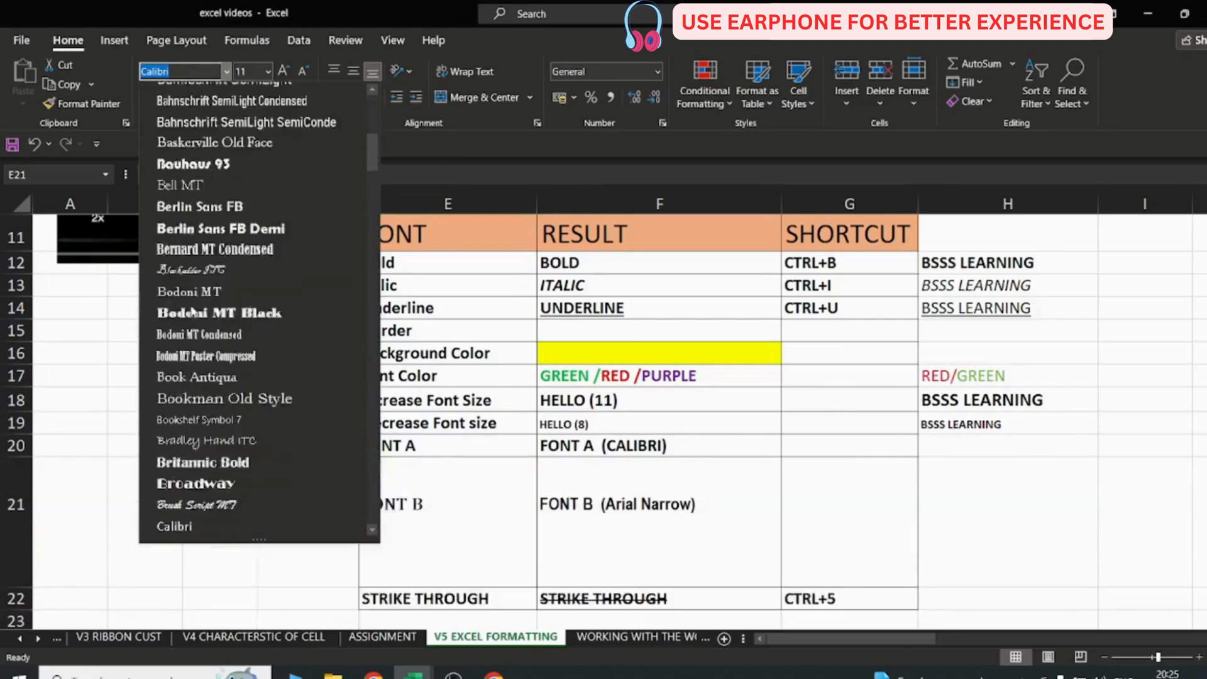
scroll(187, 306, up, 5)
click(911, 637)
Enter "BSSS LEARNING" in cell I20
drag(912, 637, 963, 638)
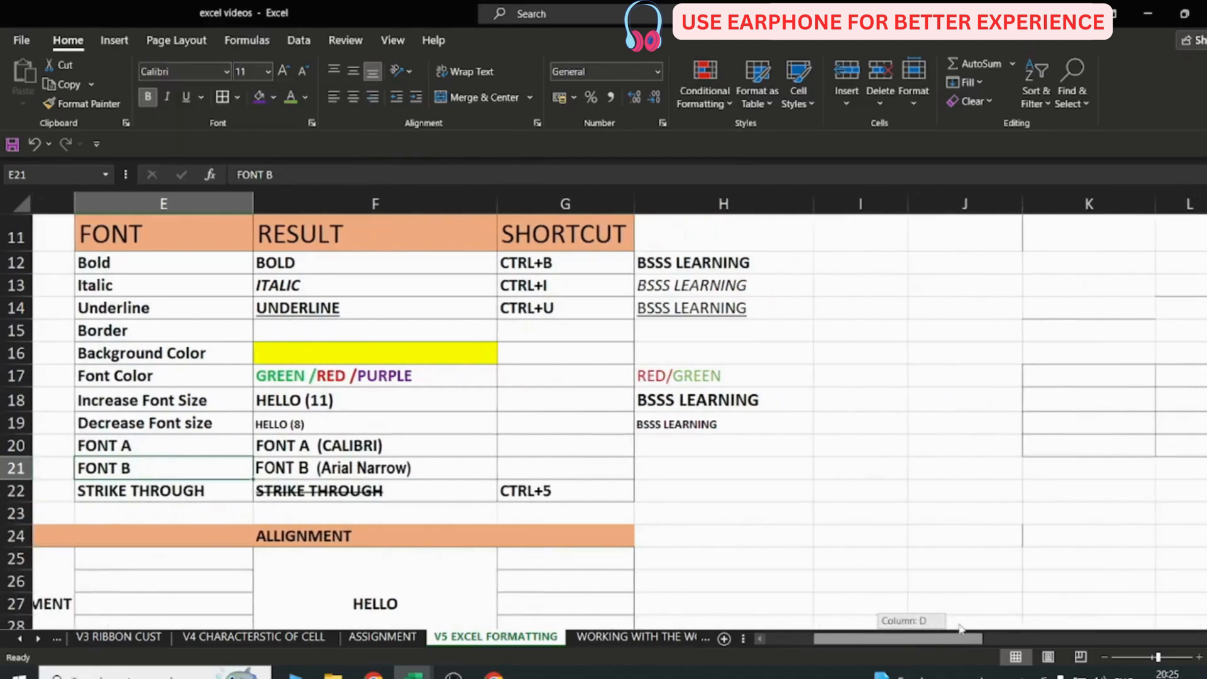
click(806, 440)
text(BSSS)
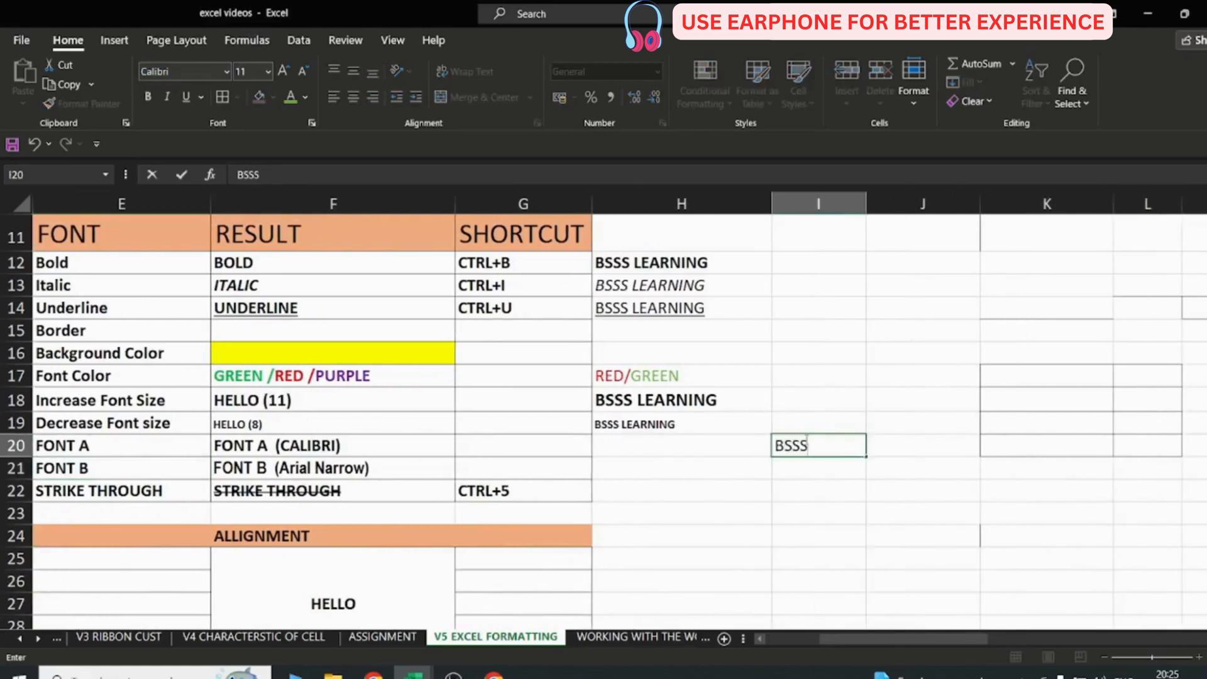
key(Return)
click(806, 440)
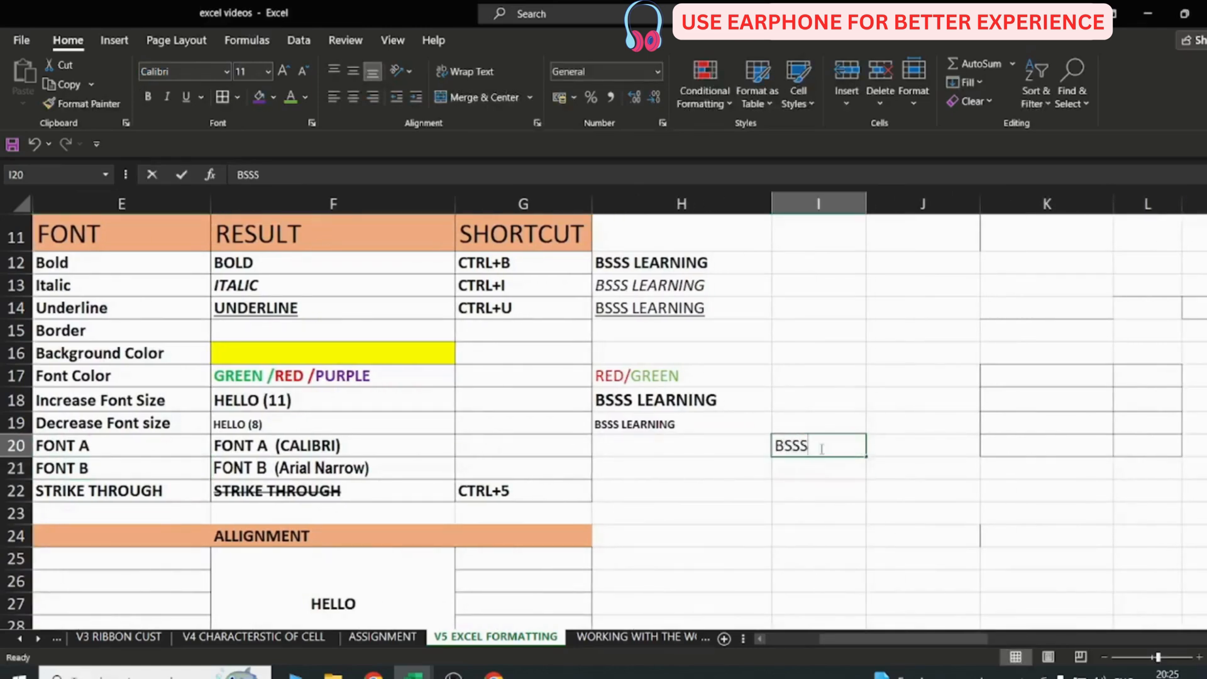
double_click(821, 448)
text(LEARNING)
key(Return)
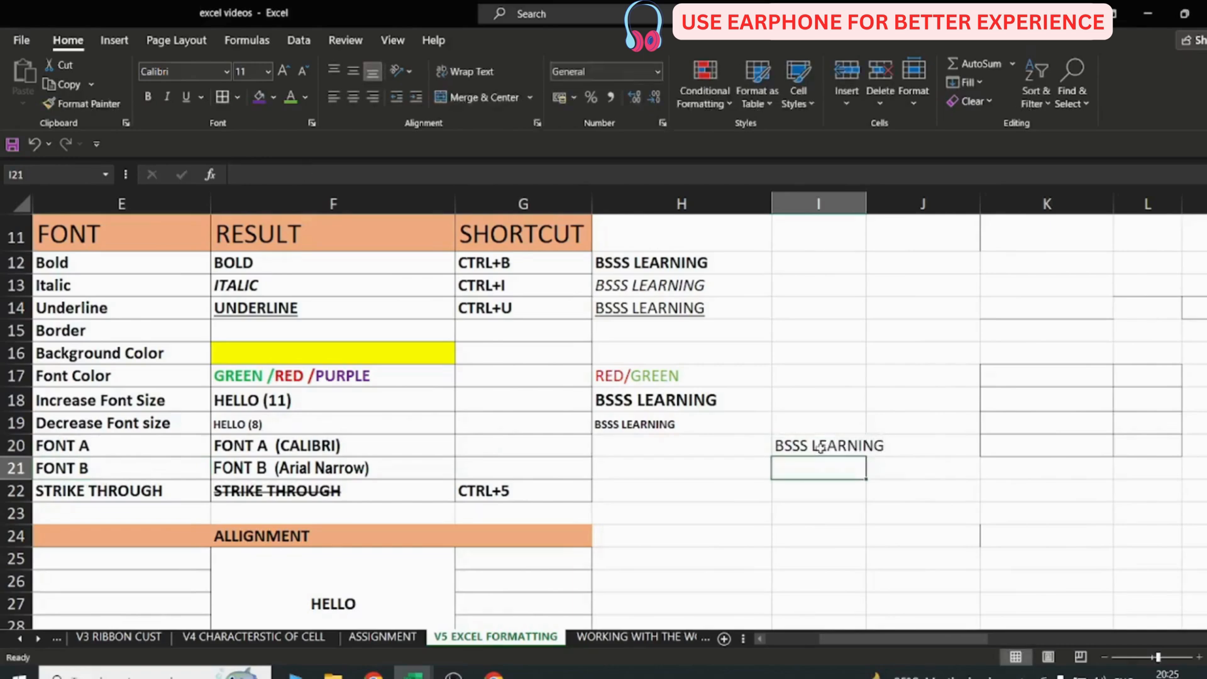
Enter "BSSS LEARNING" in cells I21 and I22 as well
text(BSSS LEARNING)
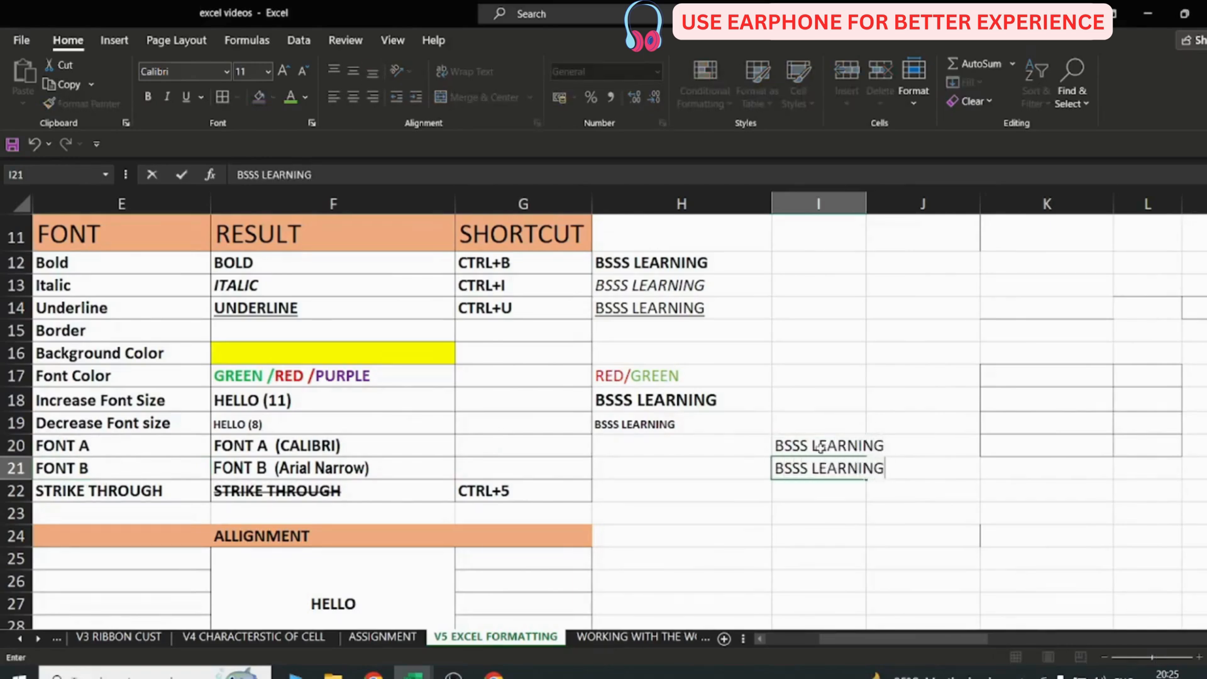
key(Return)
text(BSSS LEARNING)
key(Tab)
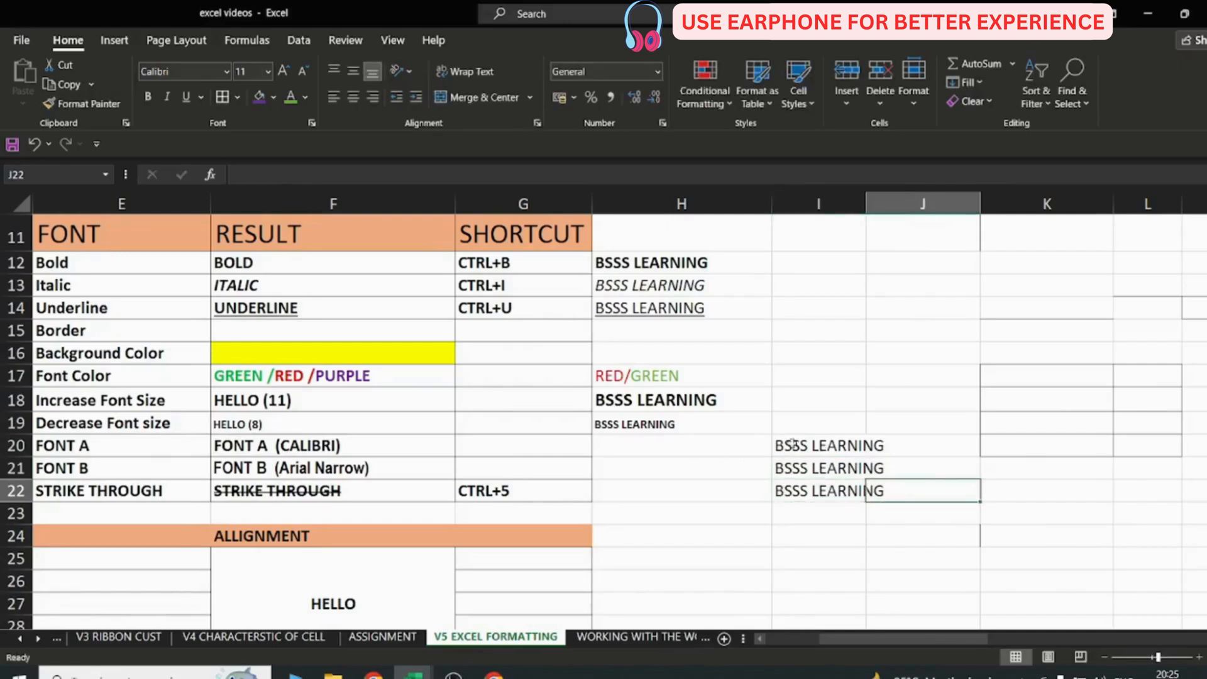
Change the font of I20 to Arial
click(788, 448)
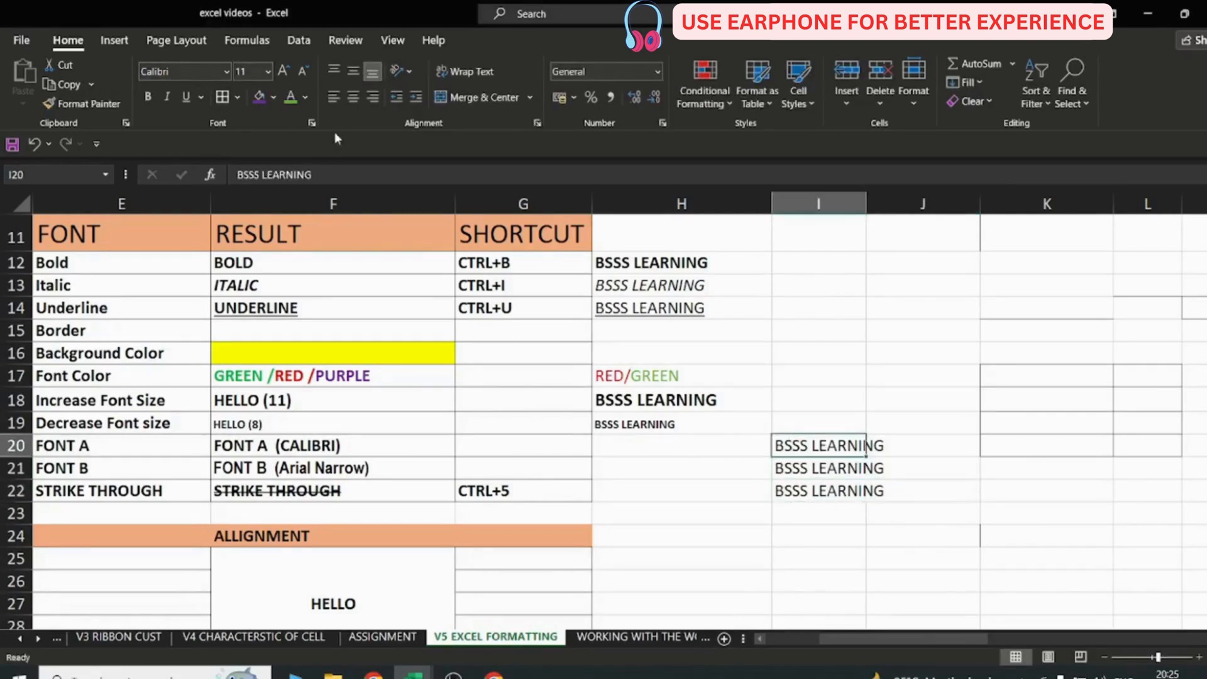
click(227, 71)
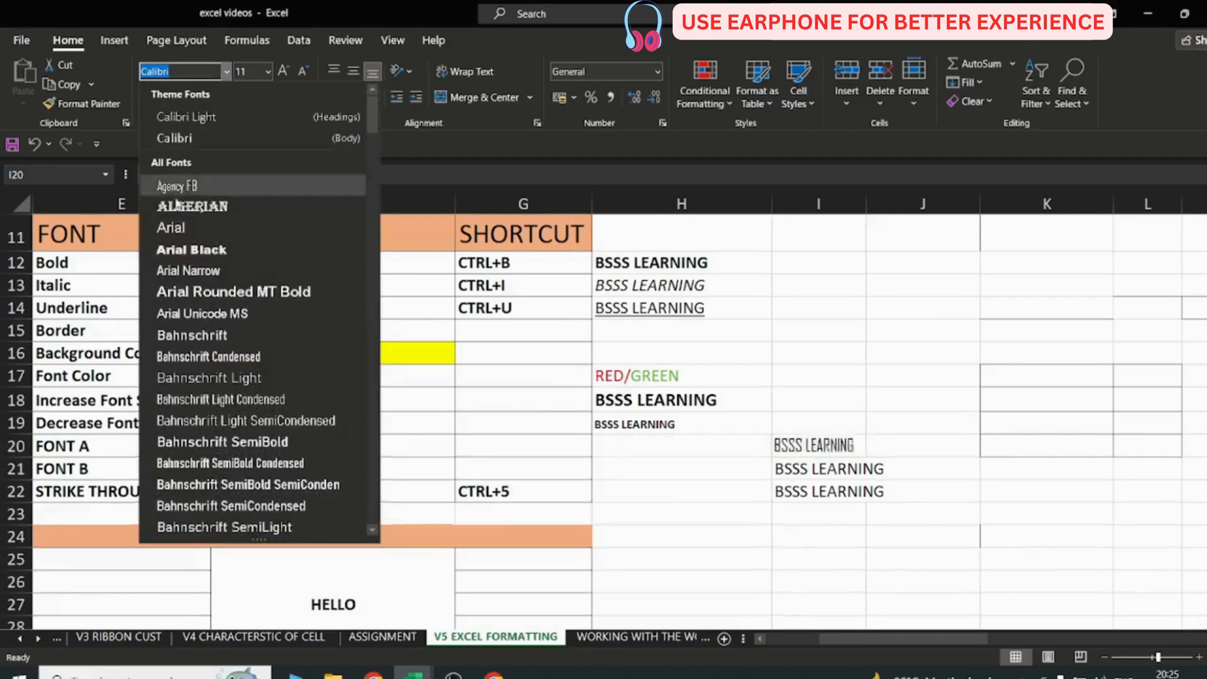
click(171, 228)
Change the font of I21 to Bauhaus 93
click(784, 466)
click(226, 72)
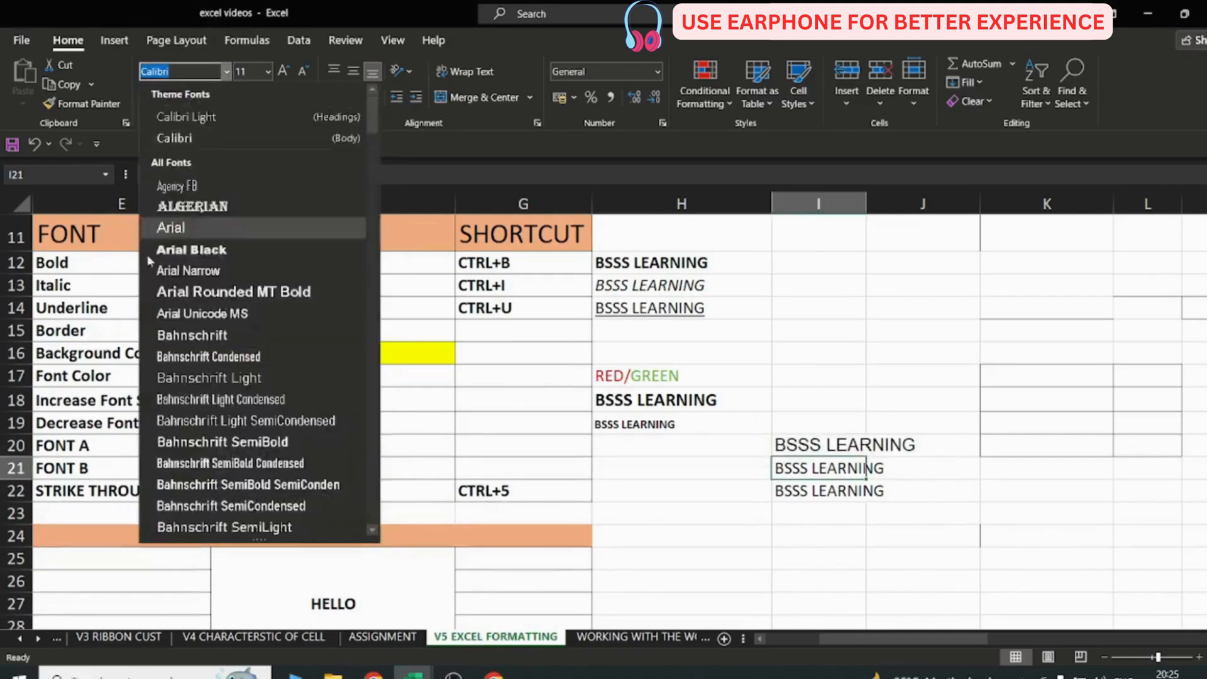
scroll(182, 396, down, 4)
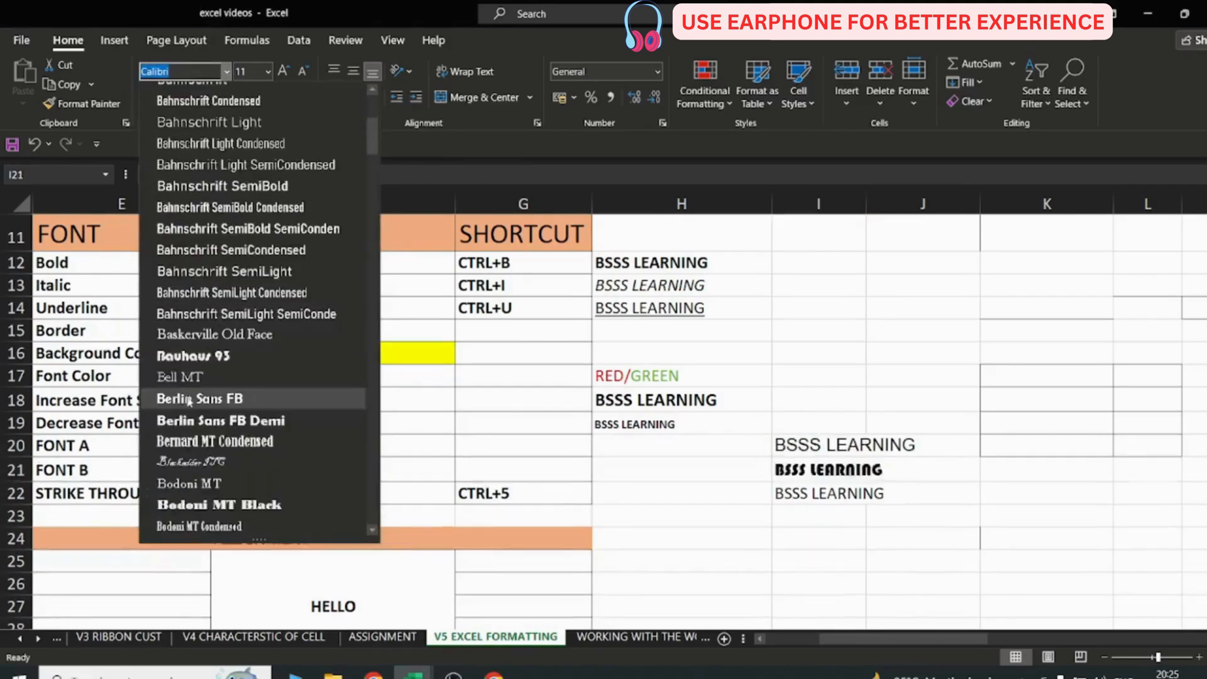
click(197, 357)
Change the font of I22 to Bodoni MT Black
click(838, 512)
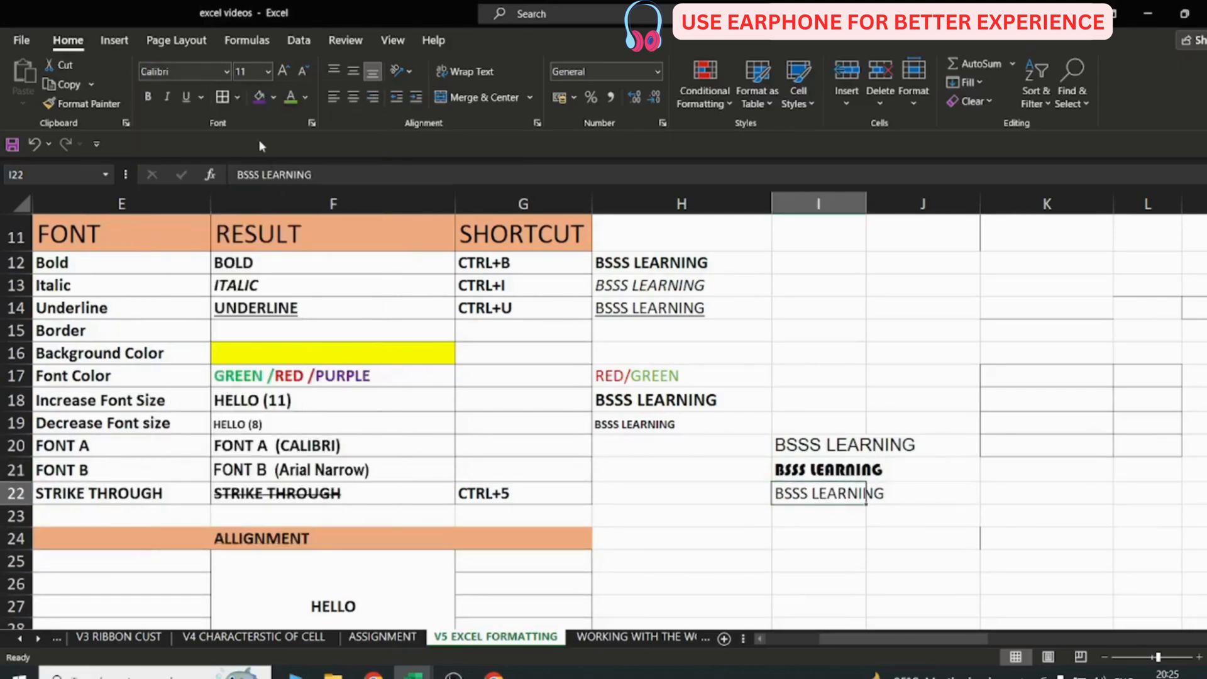
click(225, 72)
scroll(188, 377, down, 5)
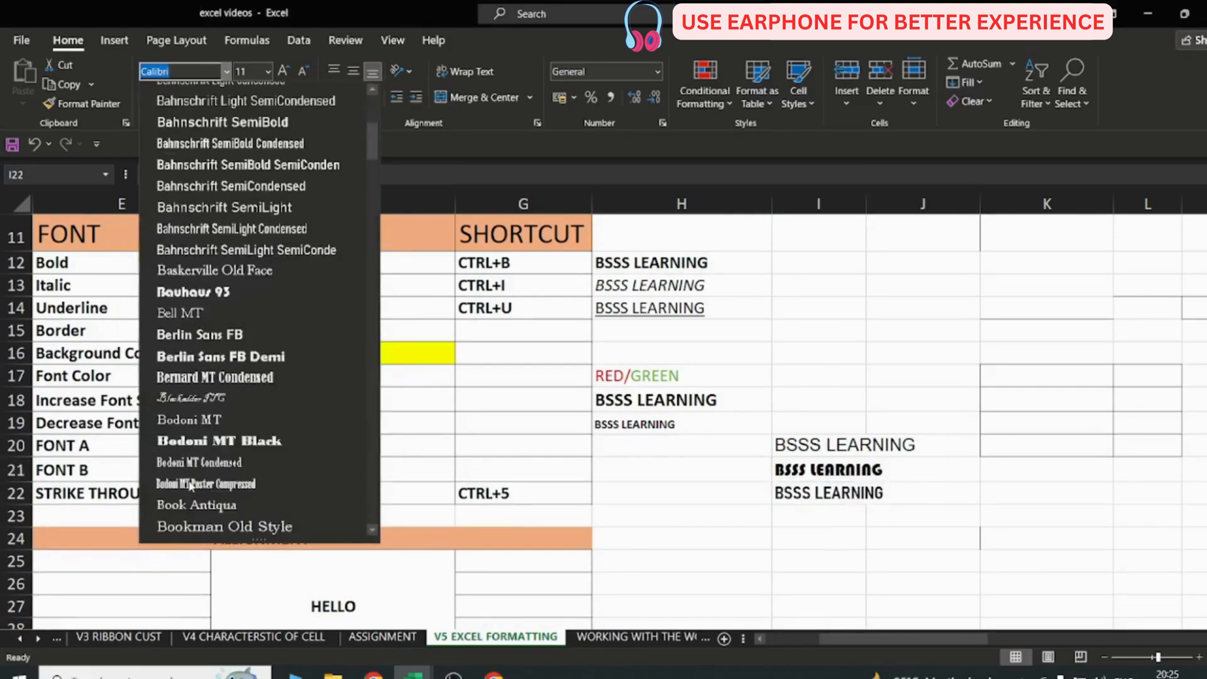
click(187, 438)
Delete the sample text from the range I20:I22
drag(811, 445, 805, 491)
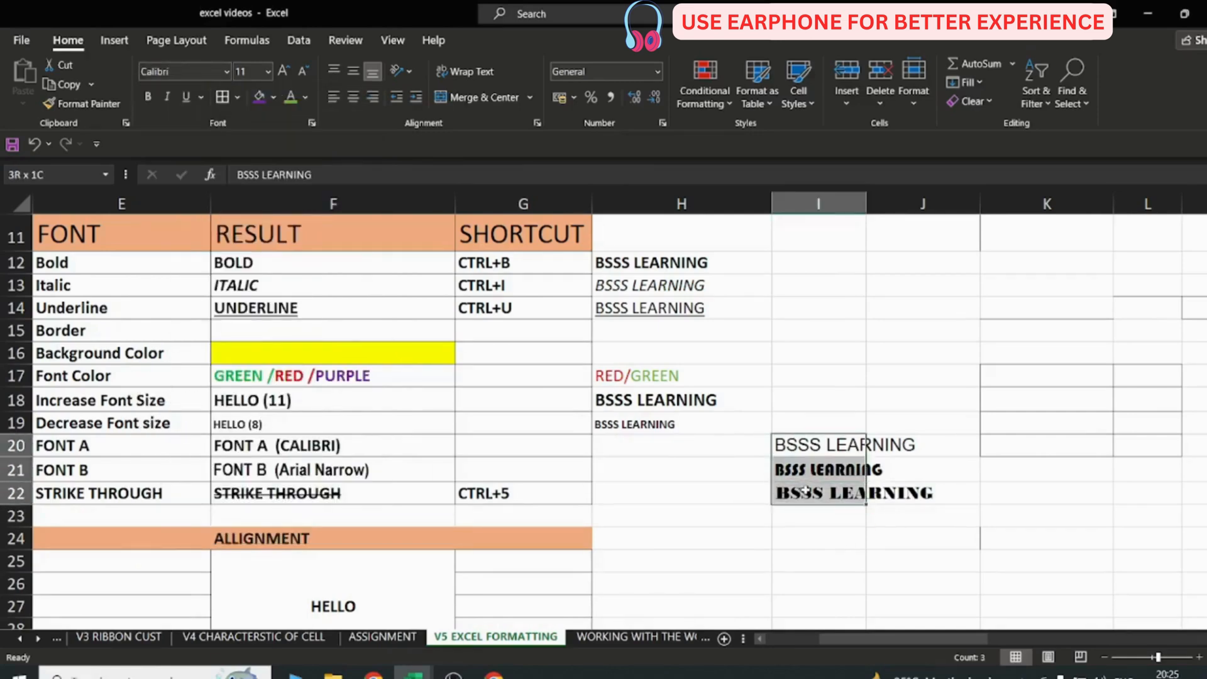
drag(874, 638, 830, 627)
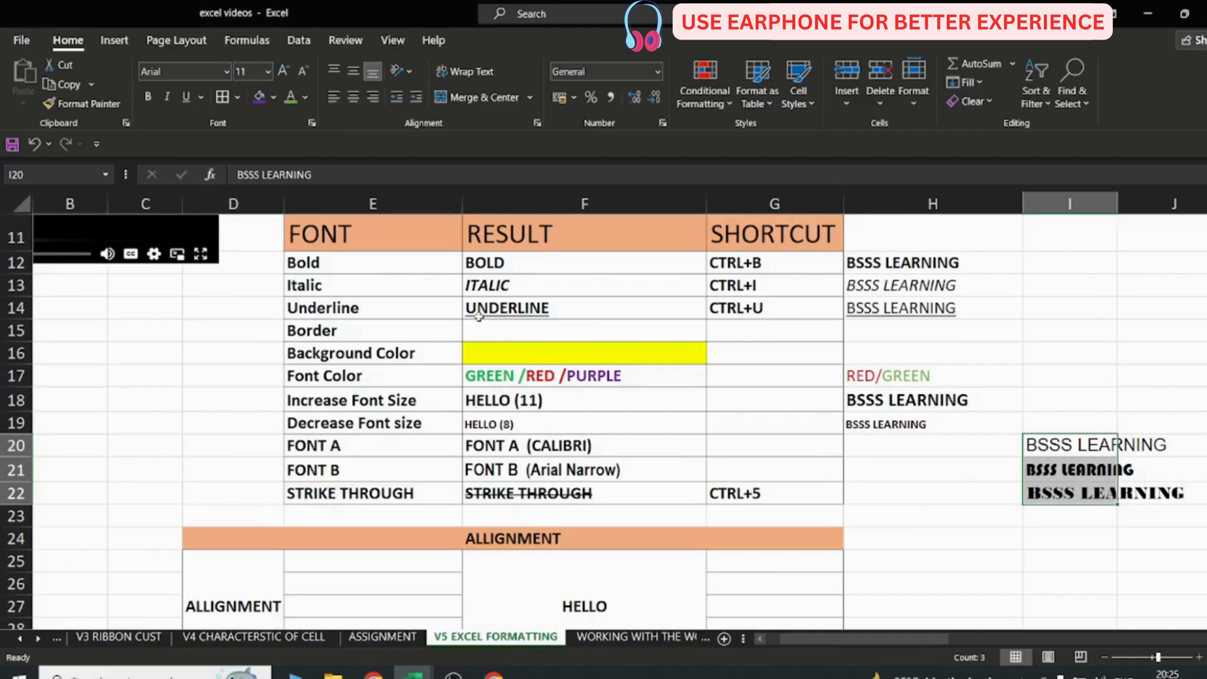
click(880, 516)
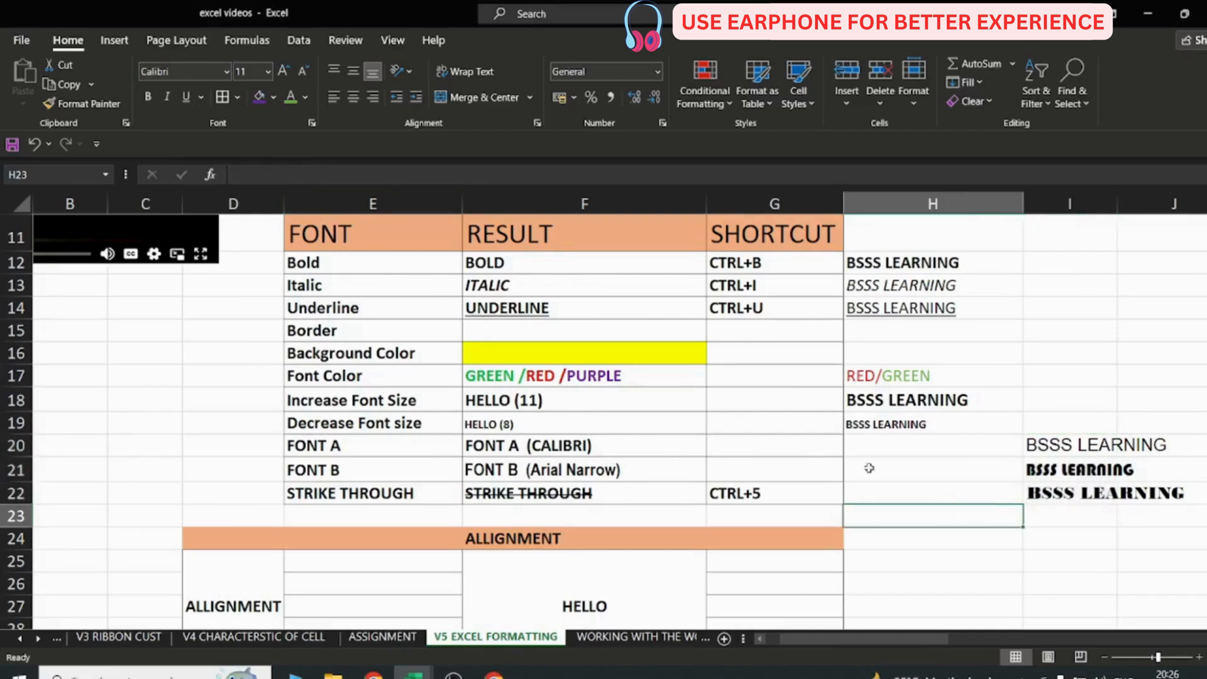
drag(1064, 448, 1069, 490)
key(Delete)
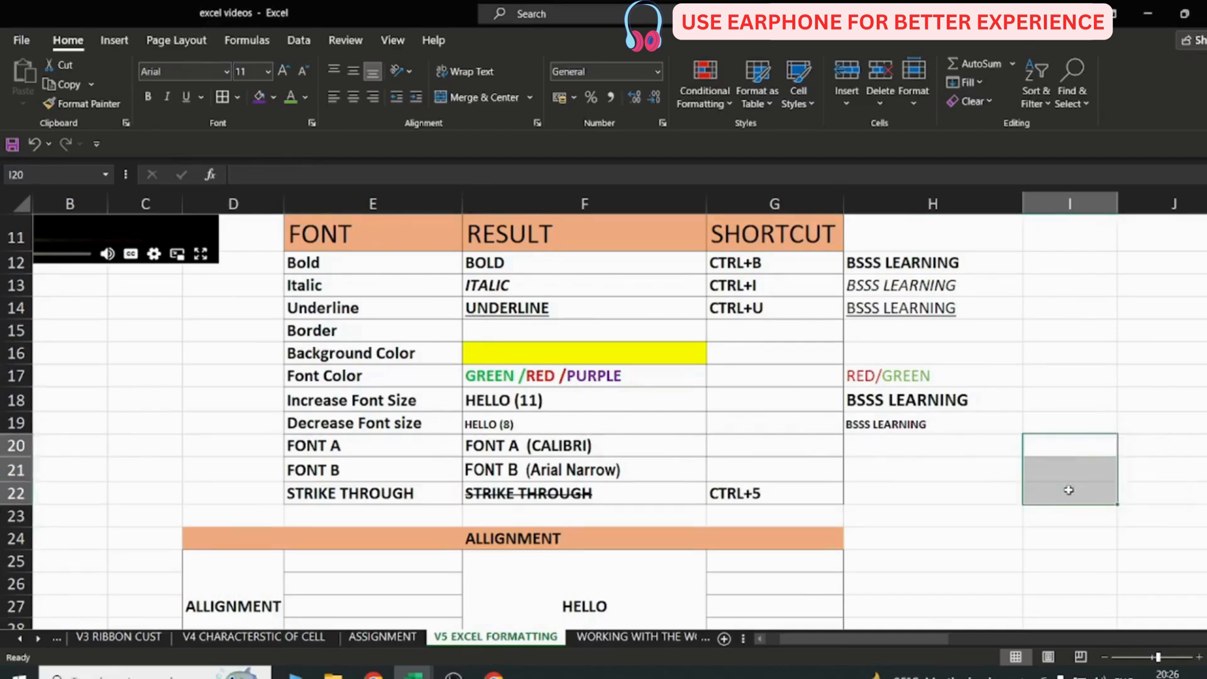